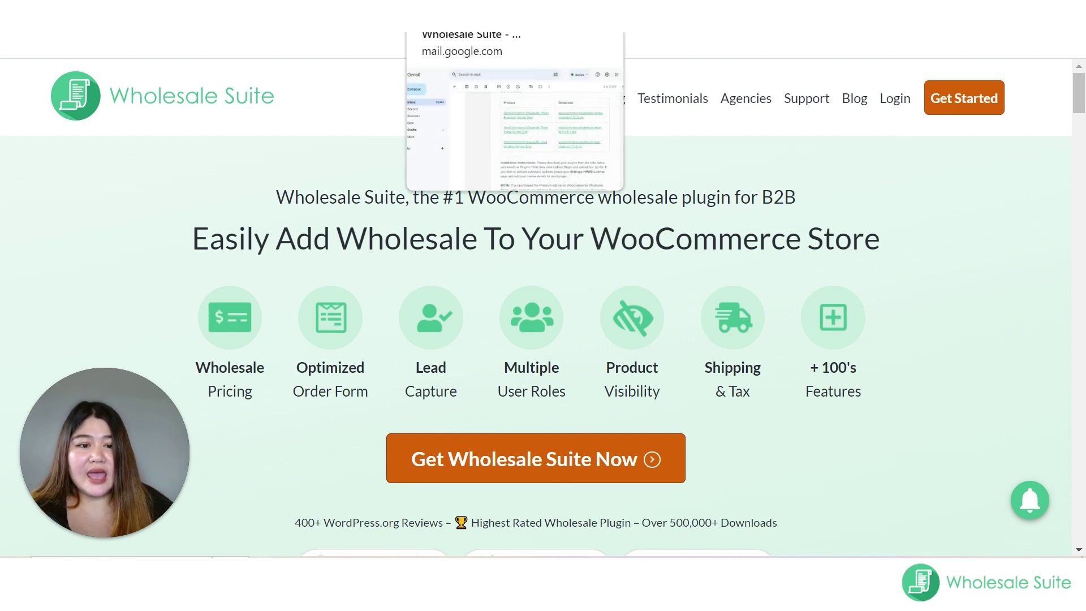
- Review the three plugin downloads in the Gmail purchase email, then return to the Wholesale Suite login page
{"action": "left_click", "coordinate": [452, 20]}
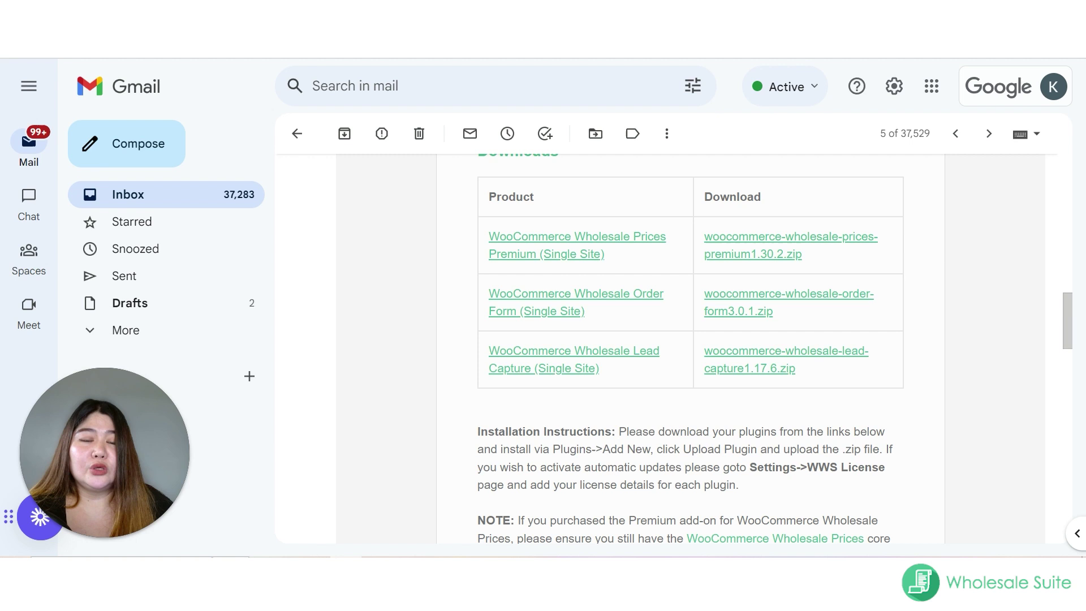
{"action": "left_click", "coordinate": [255, 23]}
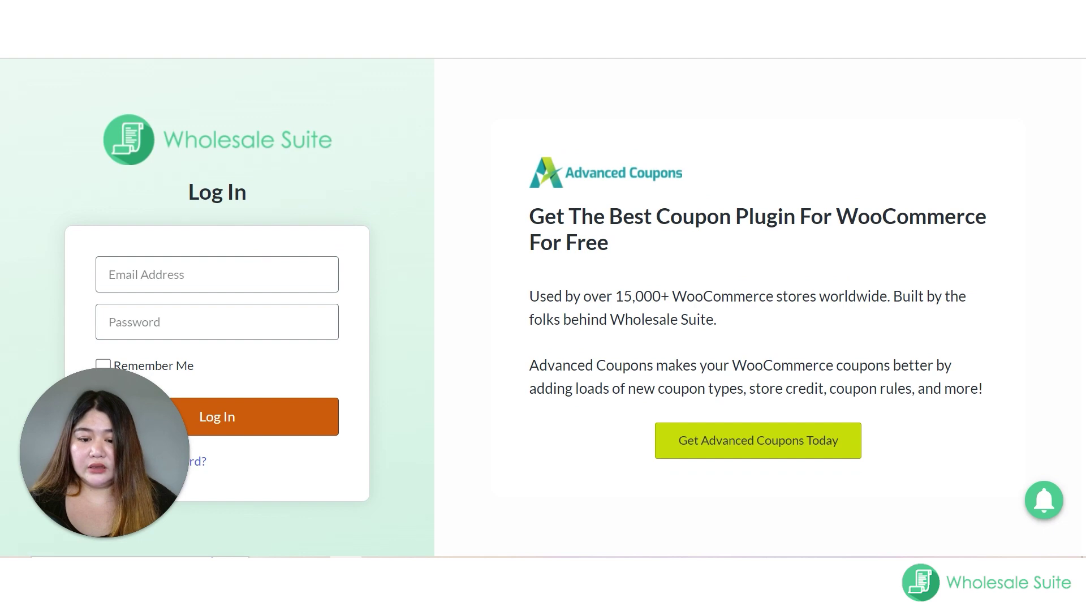
- Log in to the Wholesale Suite account with the saved email and password
{"action": "left_click", "coordinate": [266, 276]}
{"action": "left_click", "coordinate": [269, 315]}
{"action": "key", "text": "Tab"}
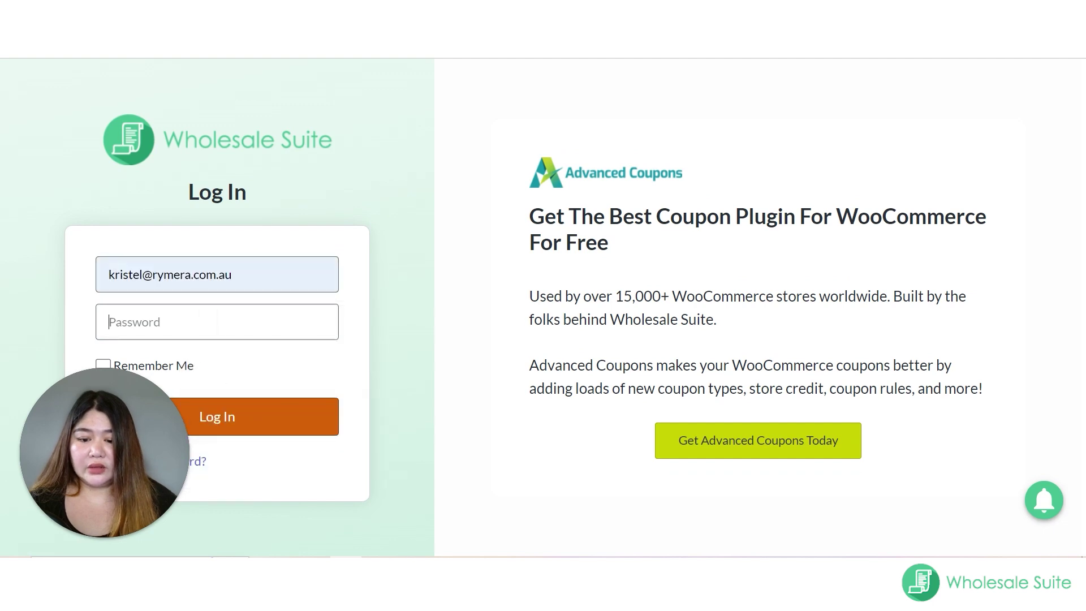
{"action": "type", "text": "••••••••"}
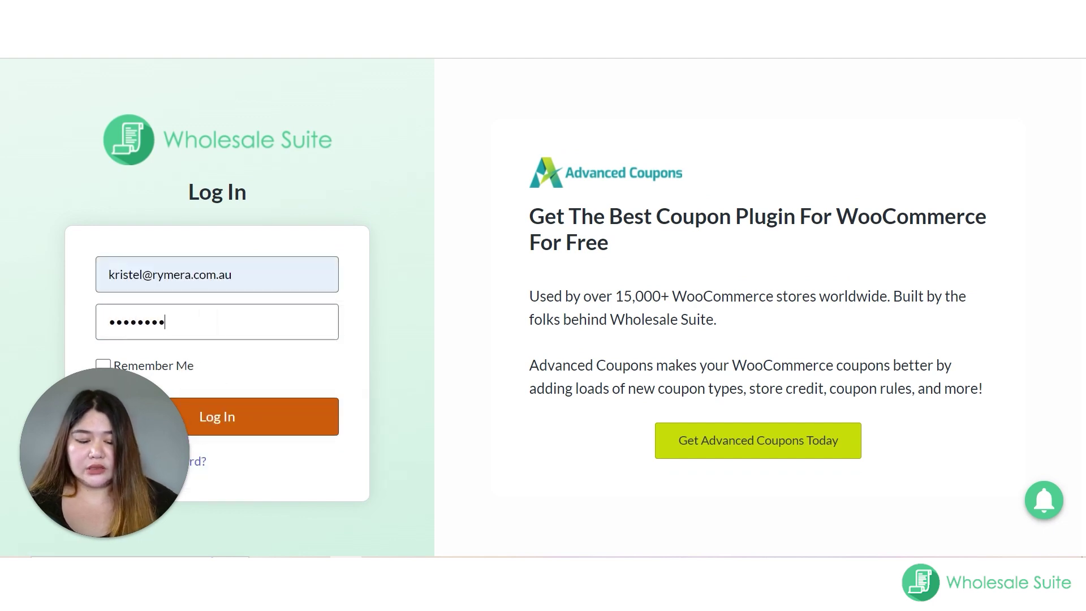
{"action": "type", "text": "•"}
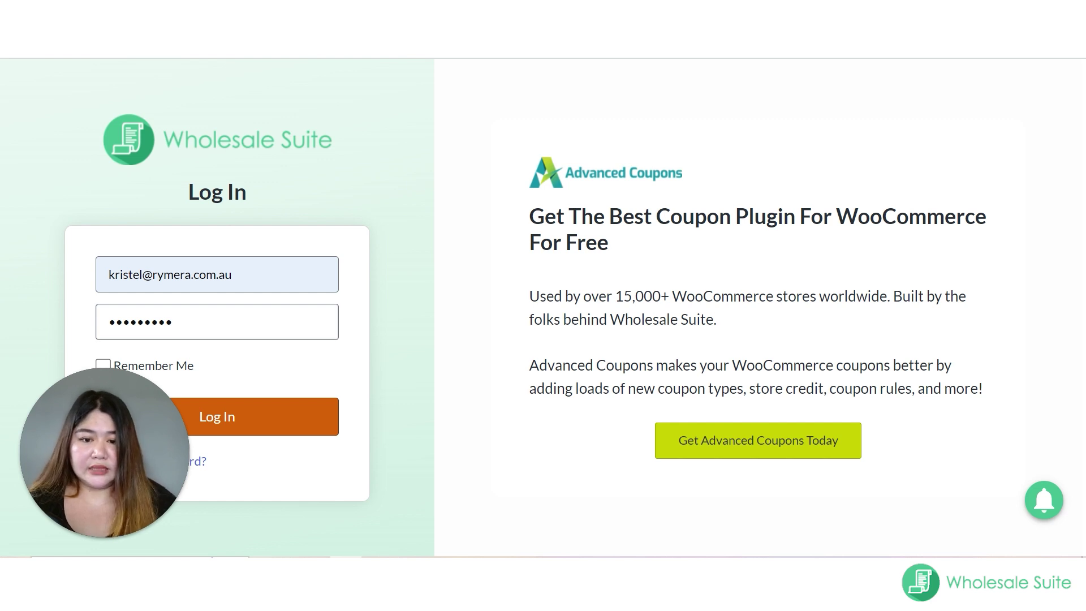
{"action": "key", "text": "Return"}
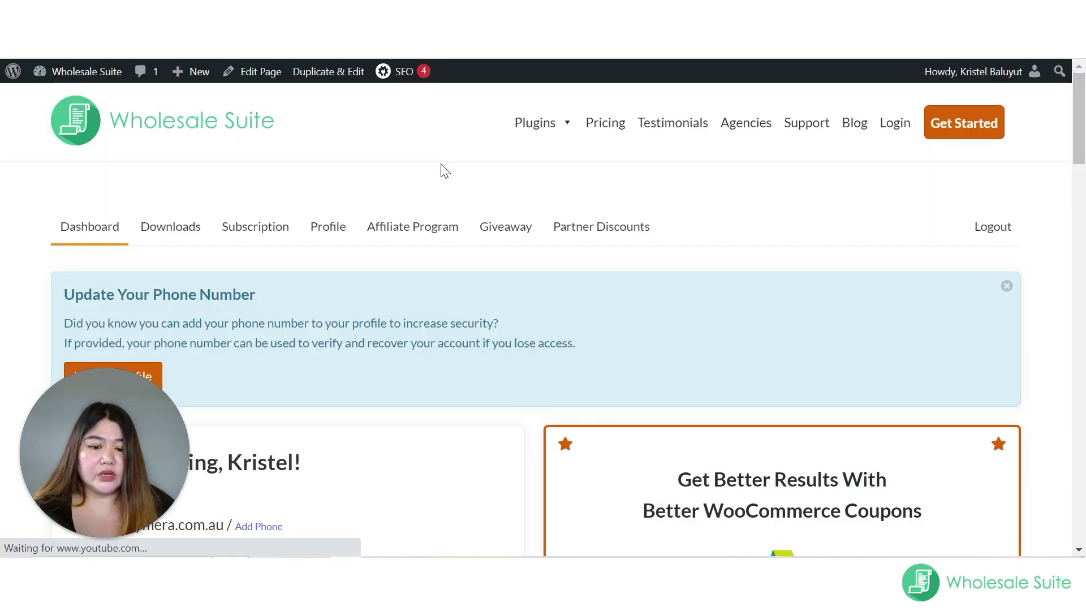
- Scroll the account dashboard to My Licenses to confirm all three licenses are active
{"action": "scroll", "coordinate": [445, 171], "scroll_direction": "down", "scroll_amount": 1}
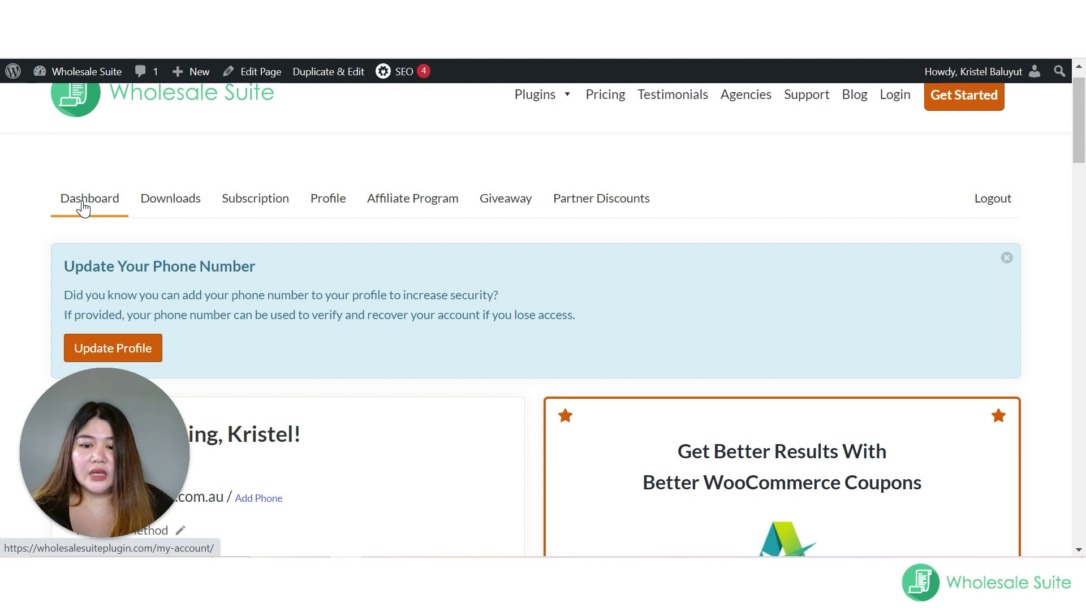
{"action": "scroll", "coordinate": [197, 211], "scroll_direction": "down", "scroll_amount": 1}
{"action": "scroll", "coordinate": [347, 292], "scroll_direction": "down", "scroll_amount": 2}
{"action": "scroll", "coordinate": [346, 298], "scroll_direction": "down", "scroll_amount": 5}
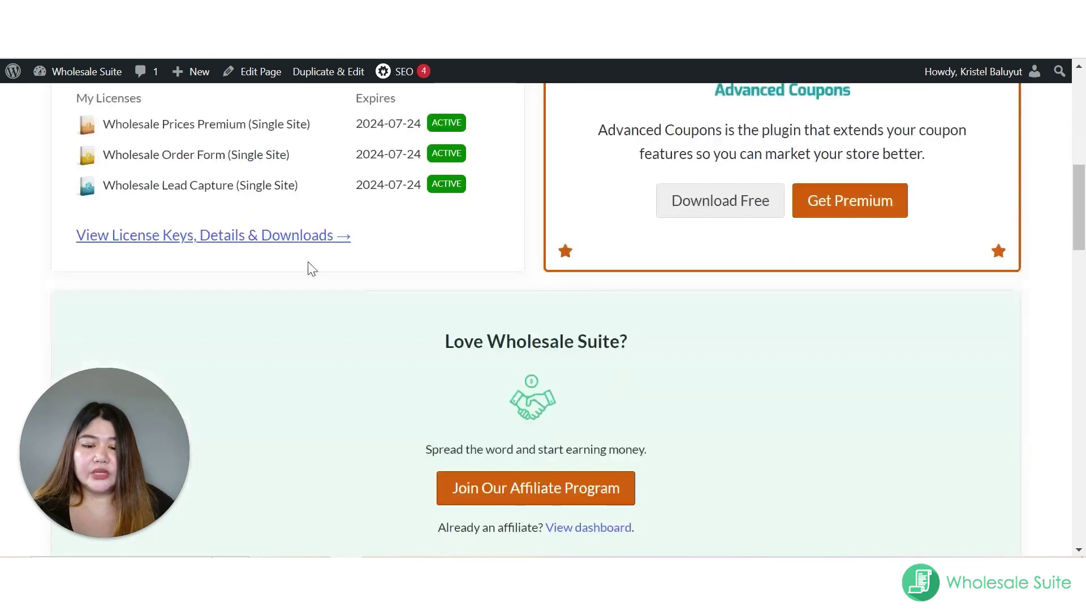
{"action": "scroll", "coordinate": [310, 267], "scroll_direction": "up", "scroll_amount": 1}
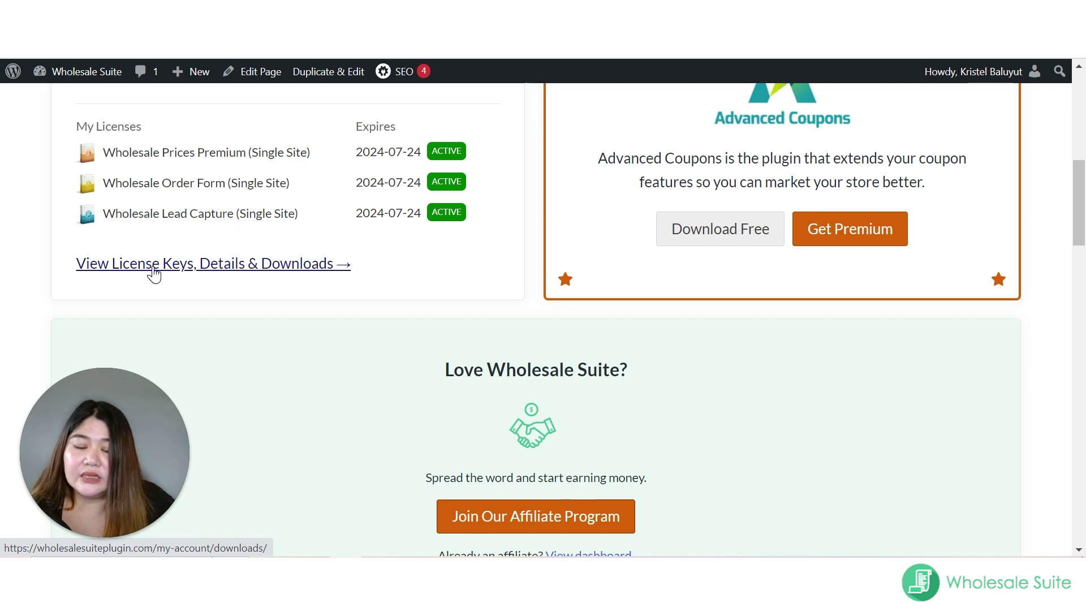
{"action": "scroll", "coordinate": [164, 257], "scroll_direction": "up", "scroll_amount": 3}
{"action": "scroll", "coordinate": [181, 238], "scroll_direction": "up", "scroll_amount": 2}
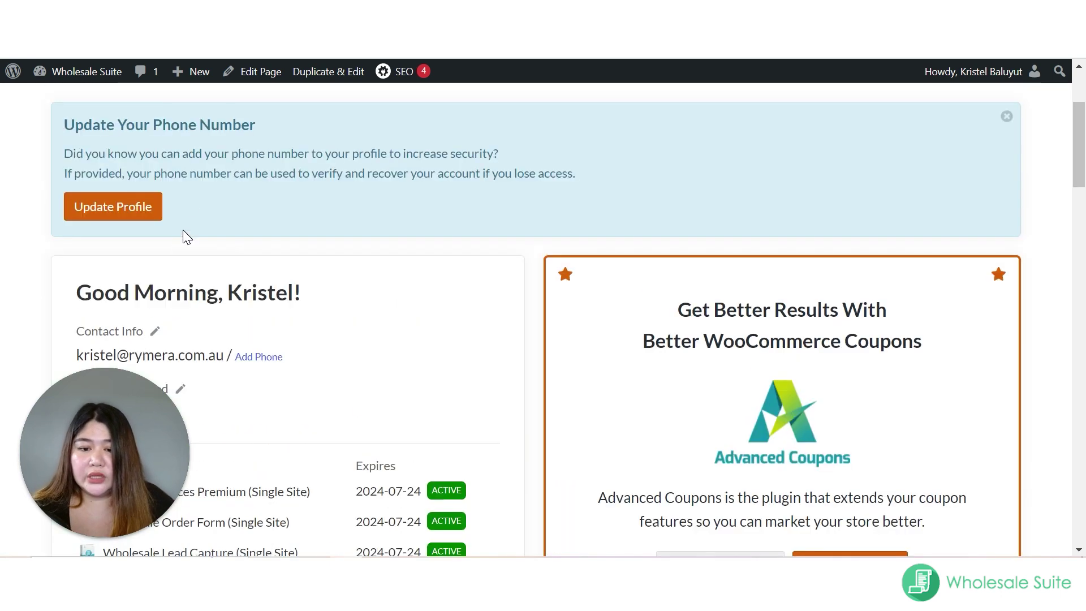
{"action": "scroll", "coordinate": [195, 217], "scroll_direction": "up", "scroll_amount": 1}
- Browse the Downloads page's three plugin cards with their license keys and Download Plugin buttons
{"action": "left_click", "coordinate": [170, 113]}
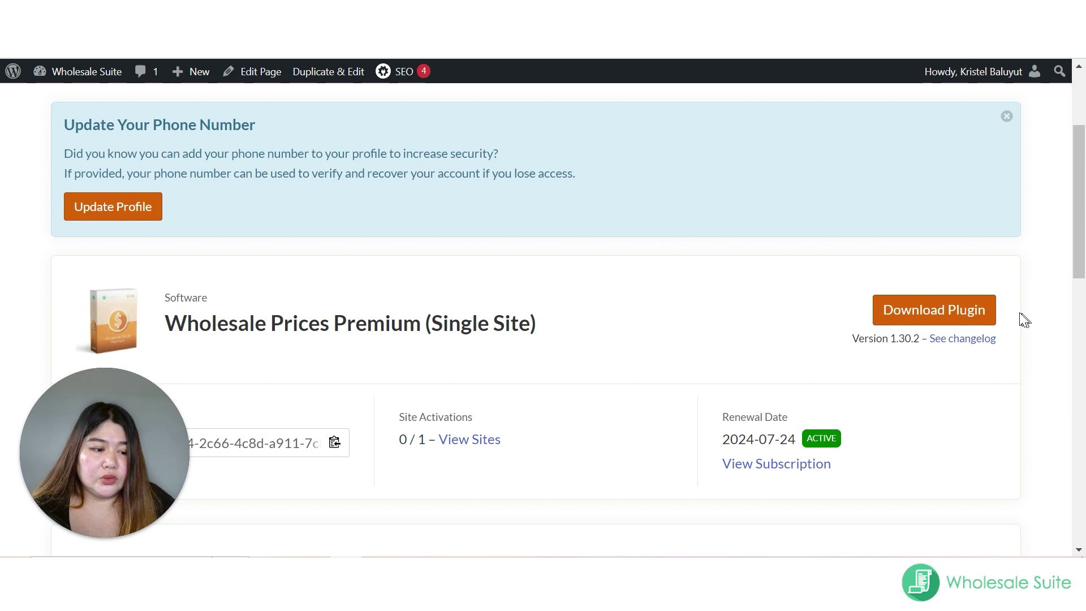
{"action": "scroll", "coordinate": [961, 319], "scroll_direction": "down", "scroll_amount": 2}
{"action": "scroll", "coordinate": [961, 319], "scroll_direction": "down", "scroll_amount": 3}
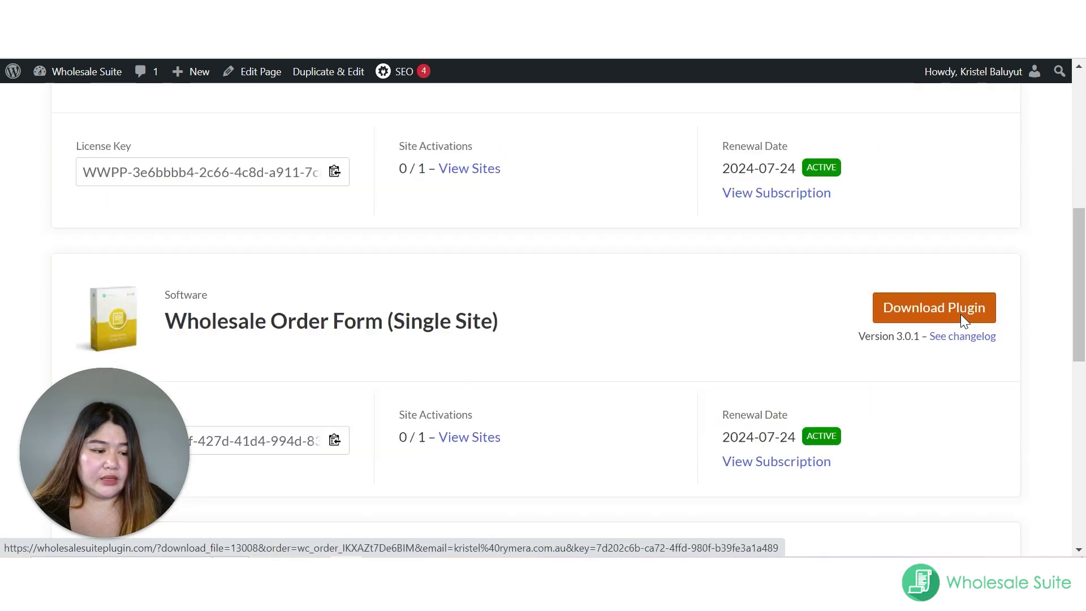
{"action": "scroll", "coordinate": [953, 316], "scroll_direction": "down", "scroll_amount": 3}
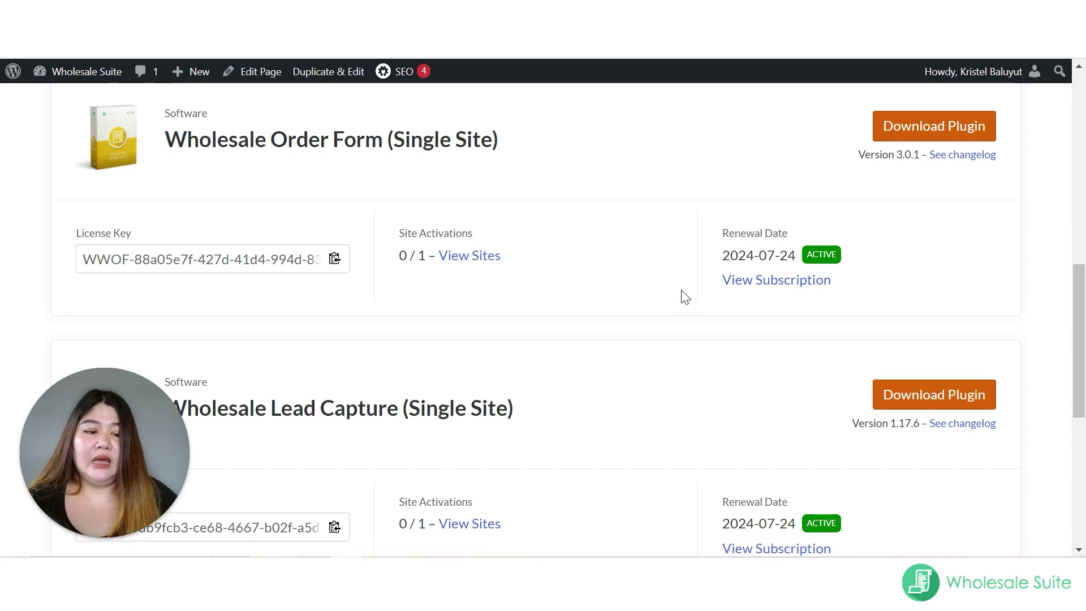
{"action": "scroll", "coordinate": [685, 297], "scroll_direction": "up", "scroll_amount": 2}
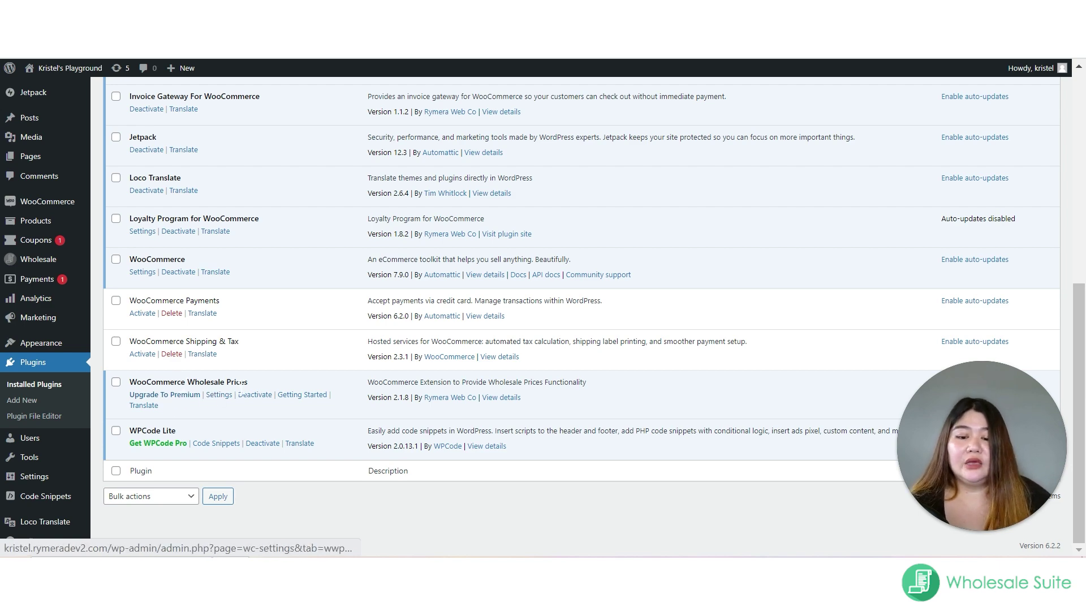
{"action": "key", "text": "ctrl+minus"}
{"action": "key", "text": "ctrl+plus"}
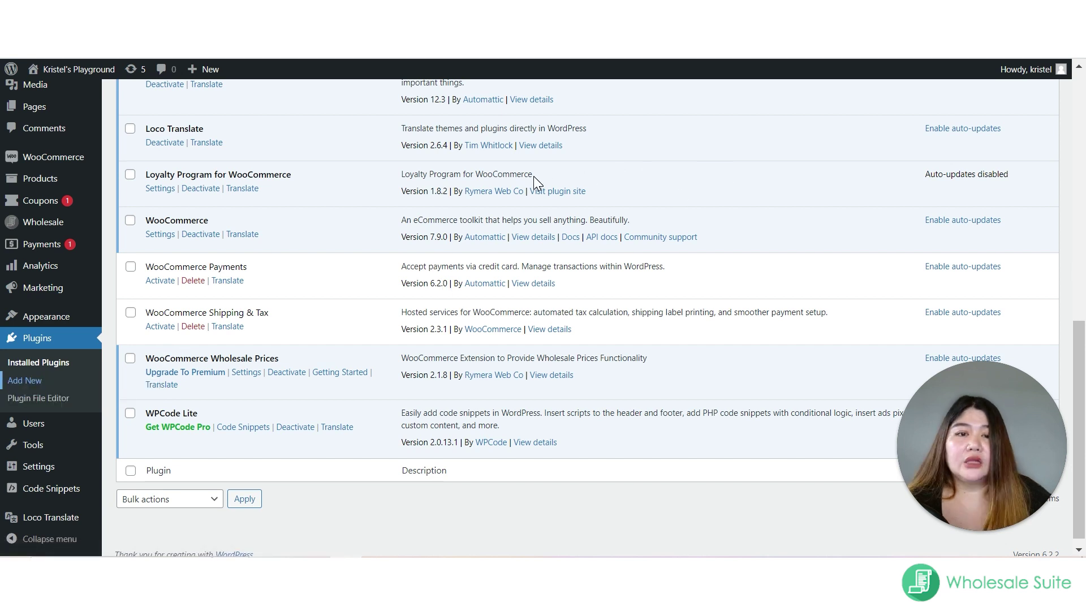
- Search the Add Plugins directory for wholesale prices
{"action": "left_click", "coordinate": [33, 385]}
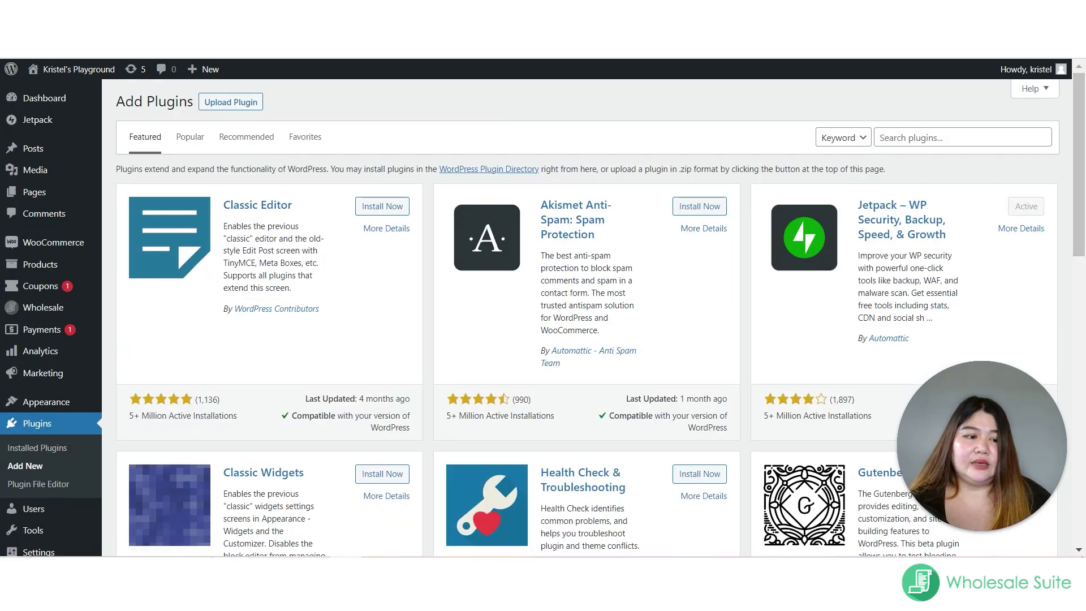
{"action": "left_click", "coordinate": [961, 138]}
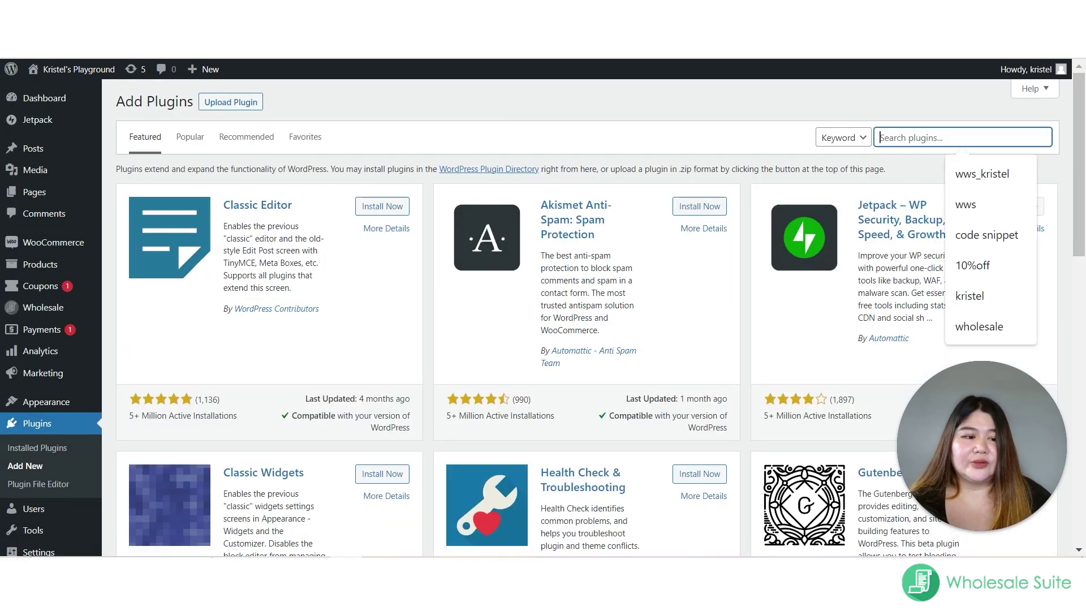
{"action": "type", "text": "wholesale pr"}
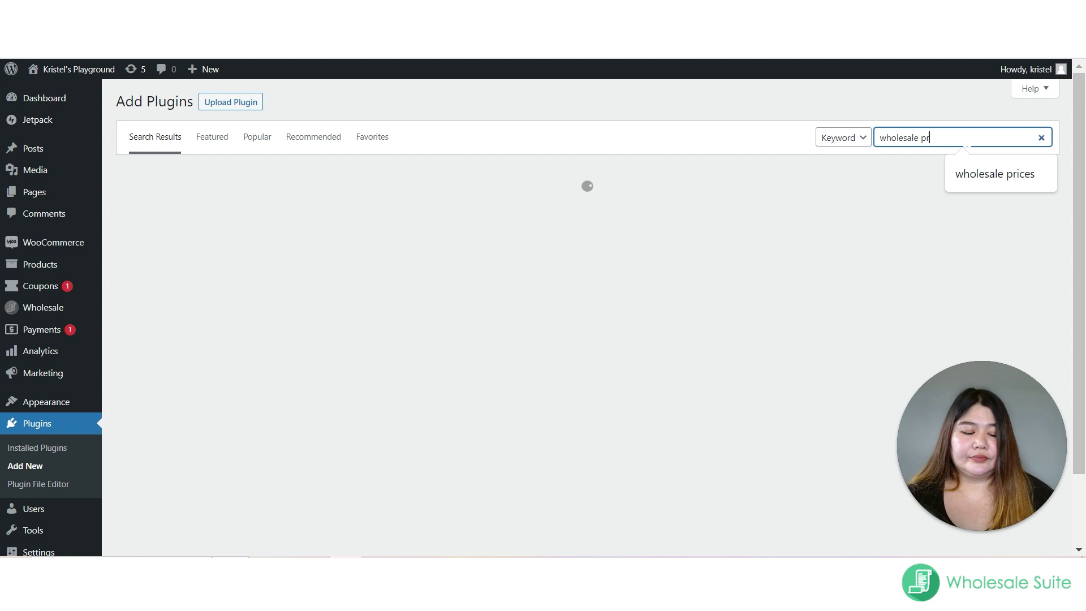
{"action": "type", "text": " s"}
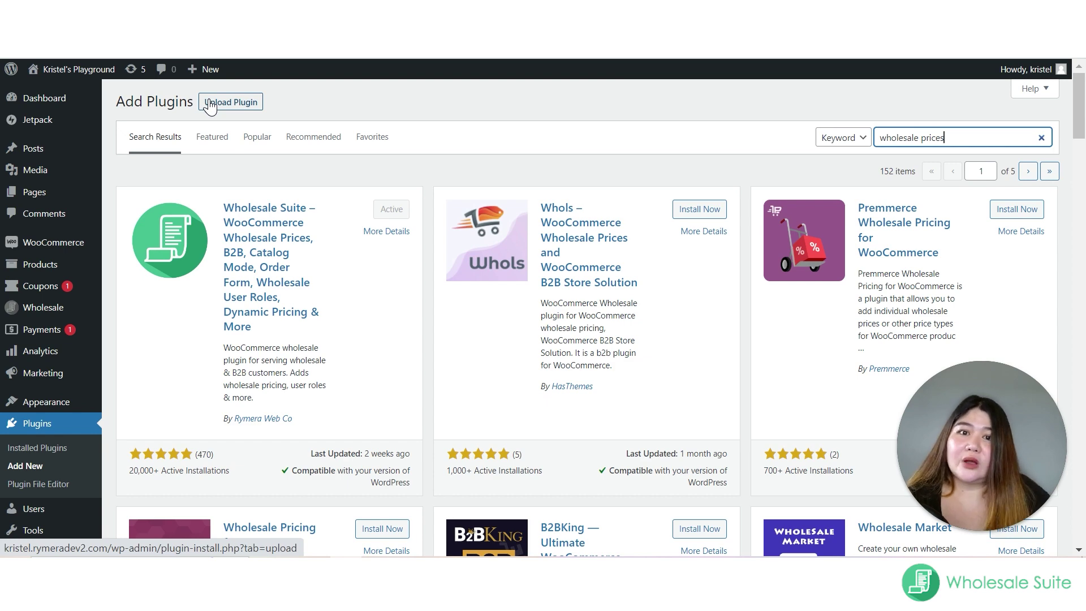
- Upload the wholesale-prices-premium zip, install it and activate Wholesale Prices Premium
{"action": "left_click", "coordinate": [210, 104]}
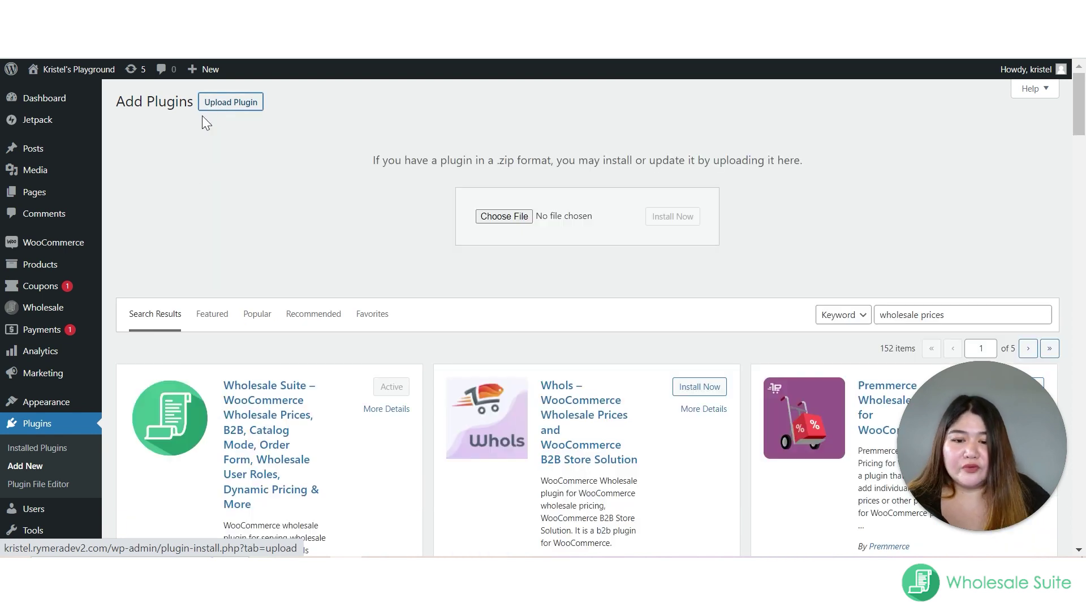
{"action": "left_click", "coordinate": [519, 218]}
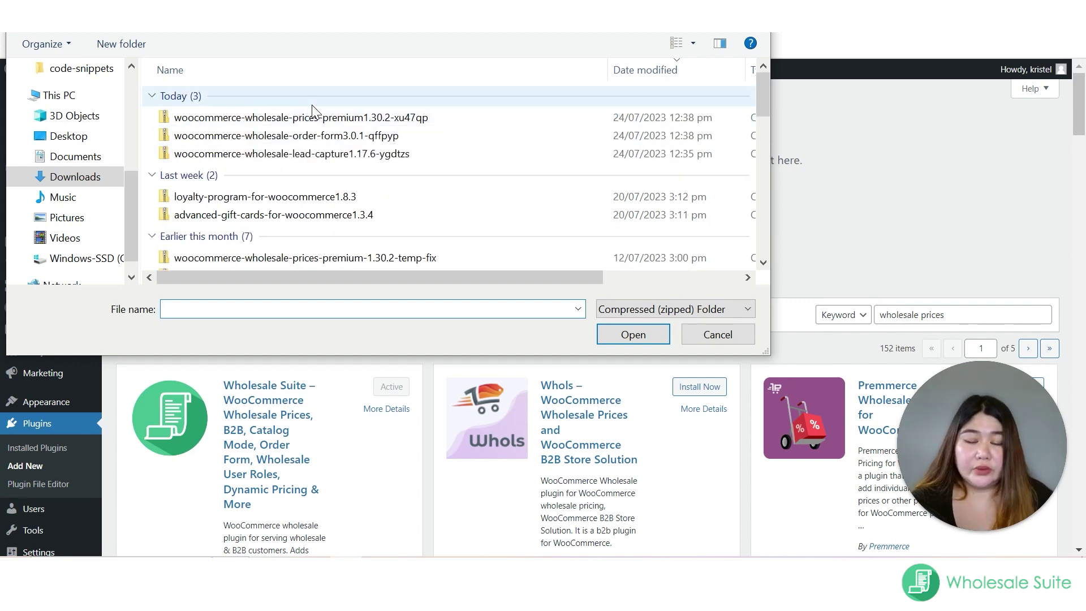
{"action": "double_click", "coordinate": [303, 117]}
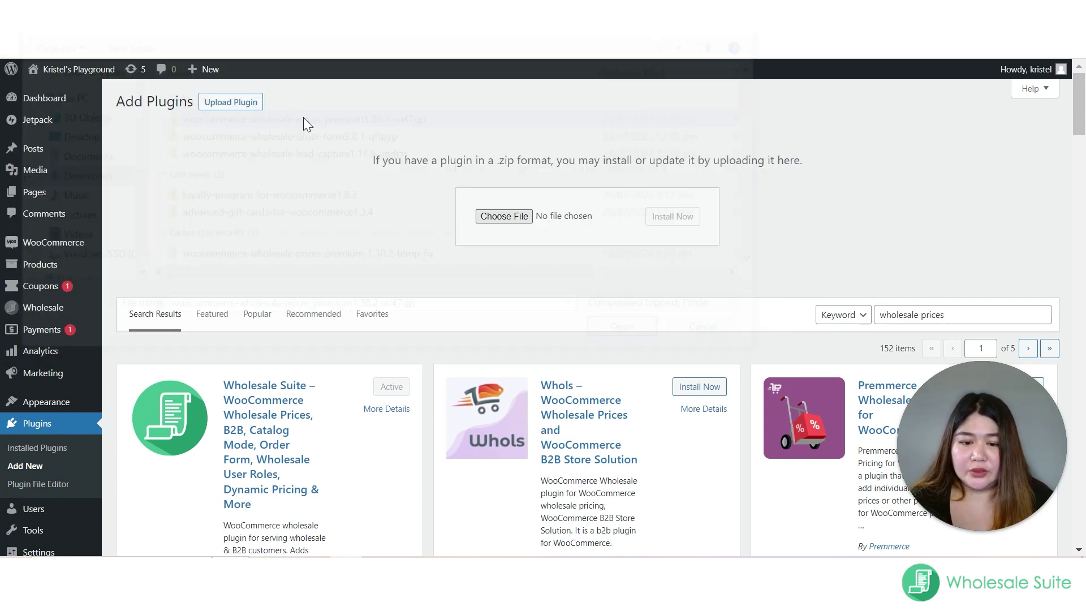
{"action": "left_click", "coordinate": [660, 225]}
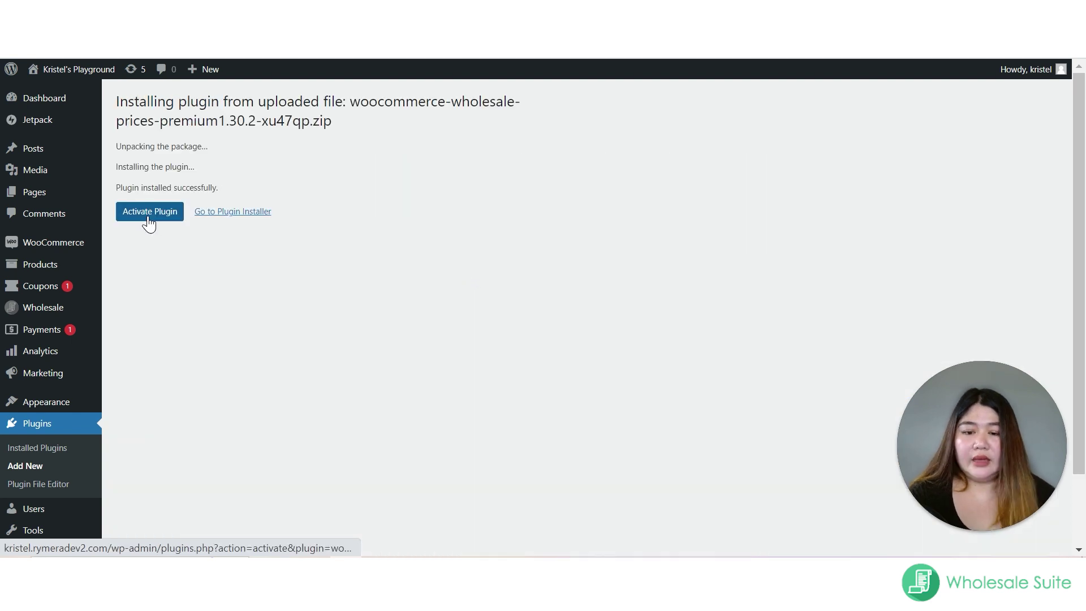
{"action": "left_click", "coordinate": [150, 213]}
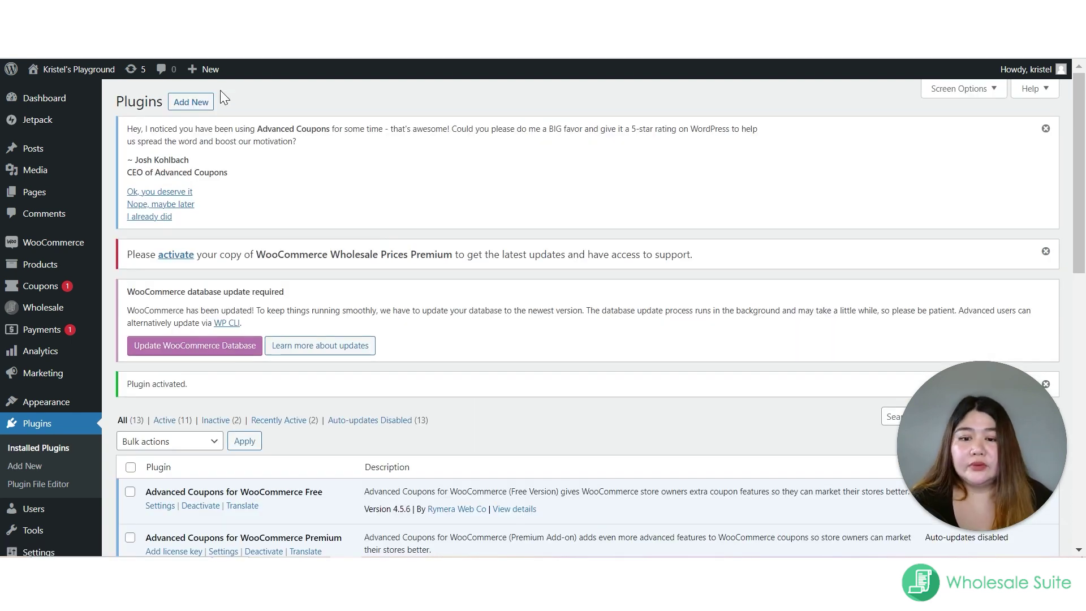
- Upload the wholesale order form zip, install it and activate Wholesale Order Form
{"action": "left_click", "coordinate": [197, 107]}
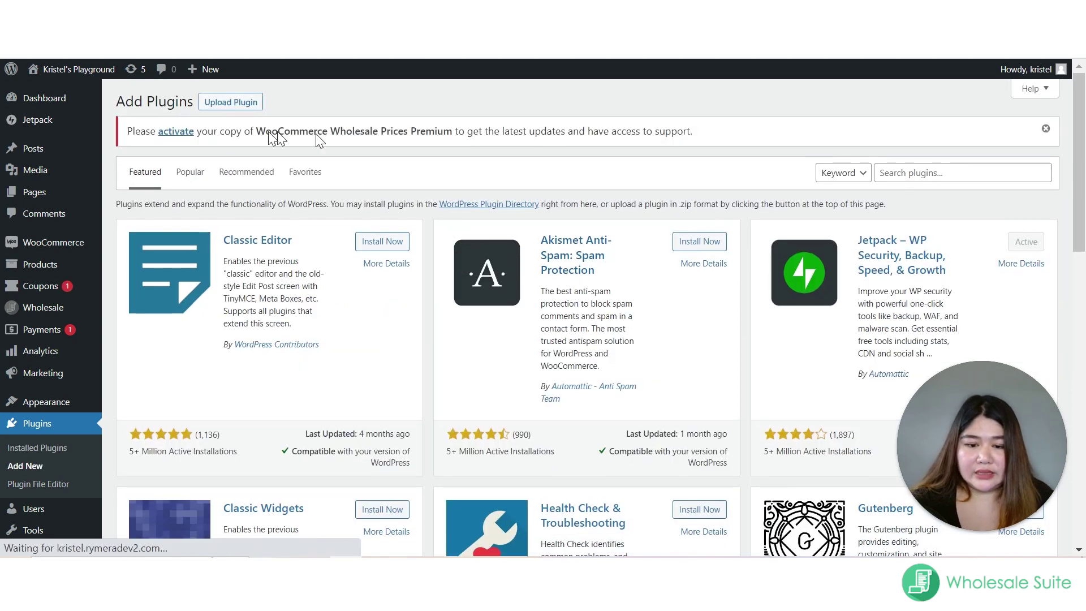
{"action": "left_click", "coordinate": [239, 104]}
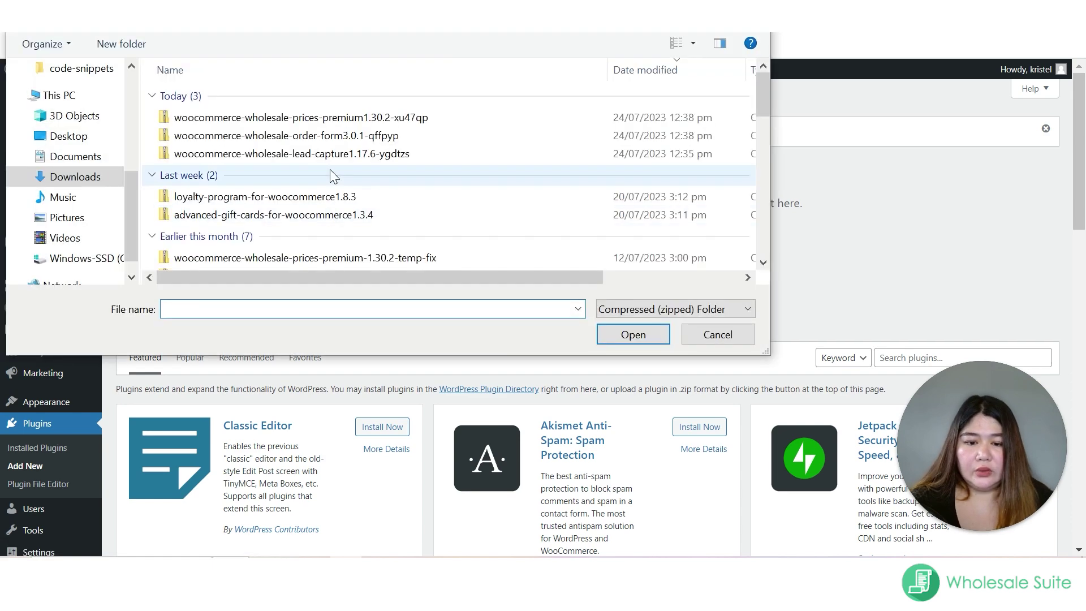
{"action": "double_click", "coordinate": [320, 142]}
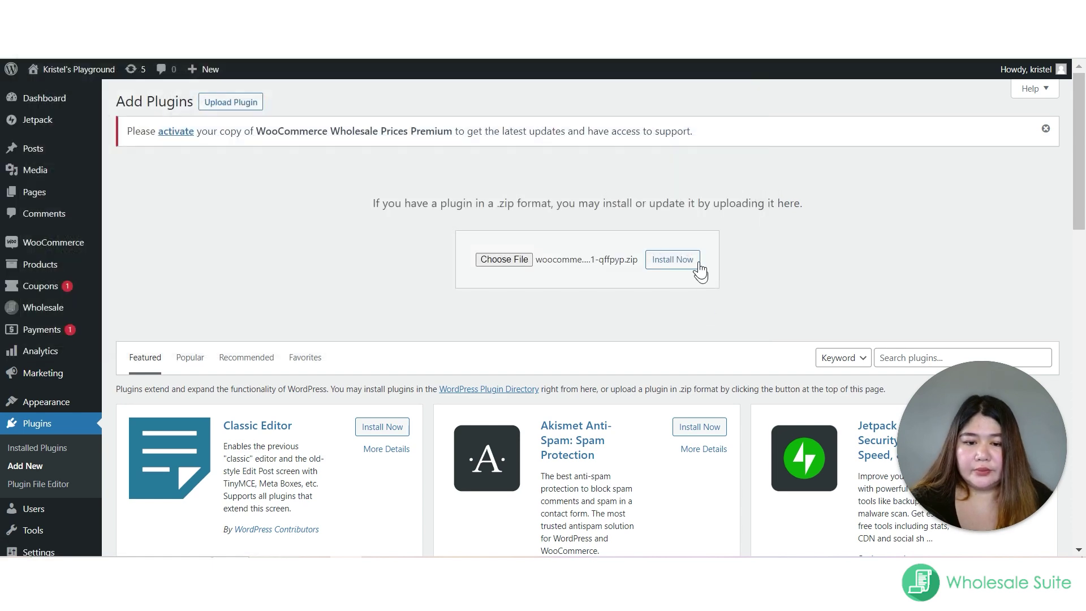
{"action": "left_click", "coordinate": [687, 261]}
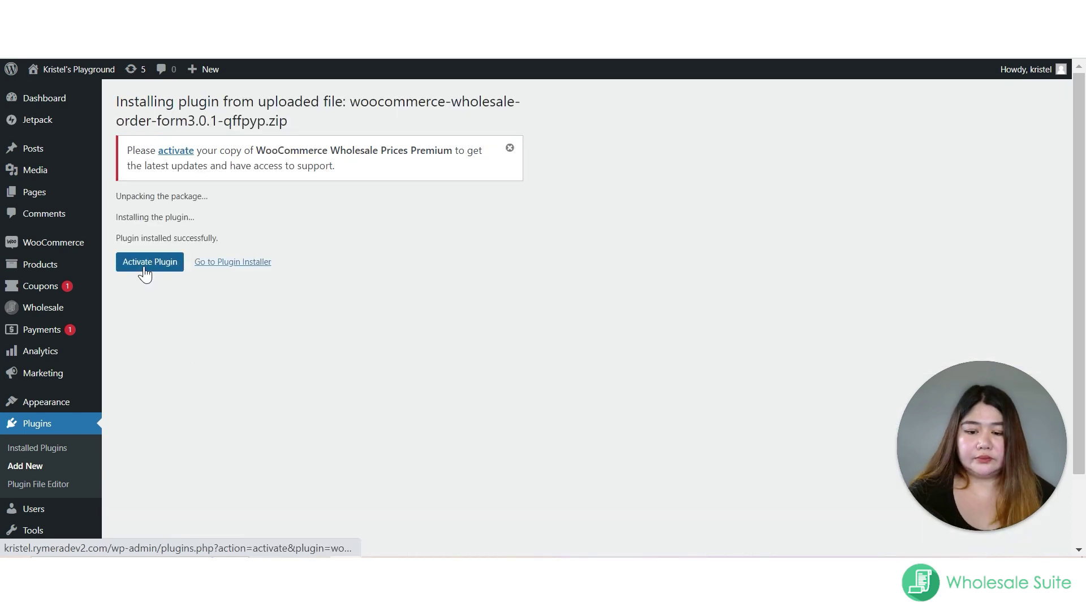
{"action": "left_click", "coordinate": [140, 267]}
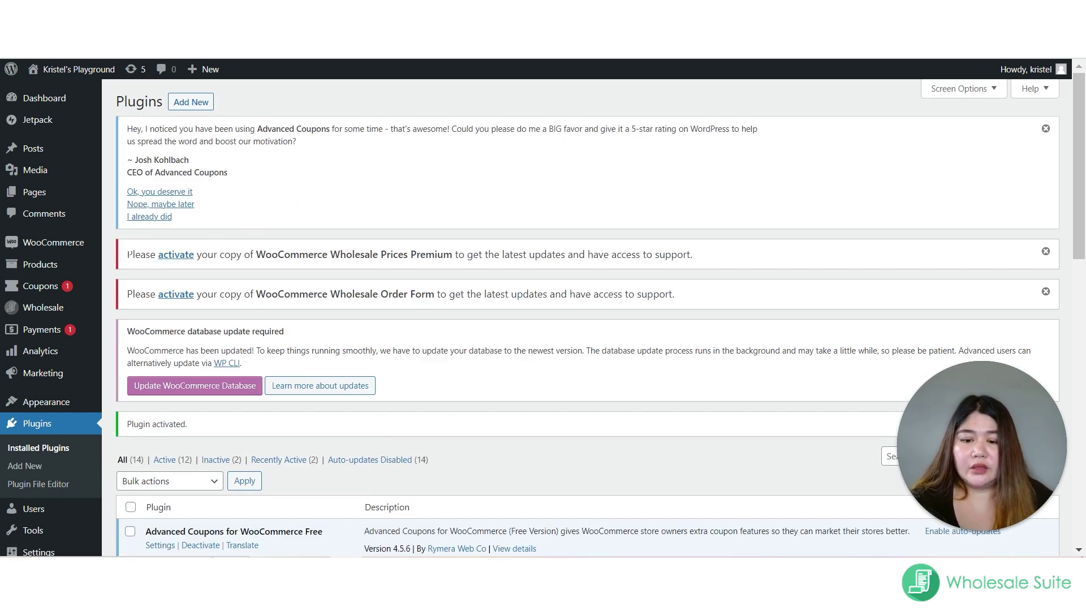
- Highlight the Wholesale Prices Premium license activation notice and return to Add Plugins
{"action": "left_click_drag", "start_coordinate": [126, 255], "coordinate": [711, 264]}
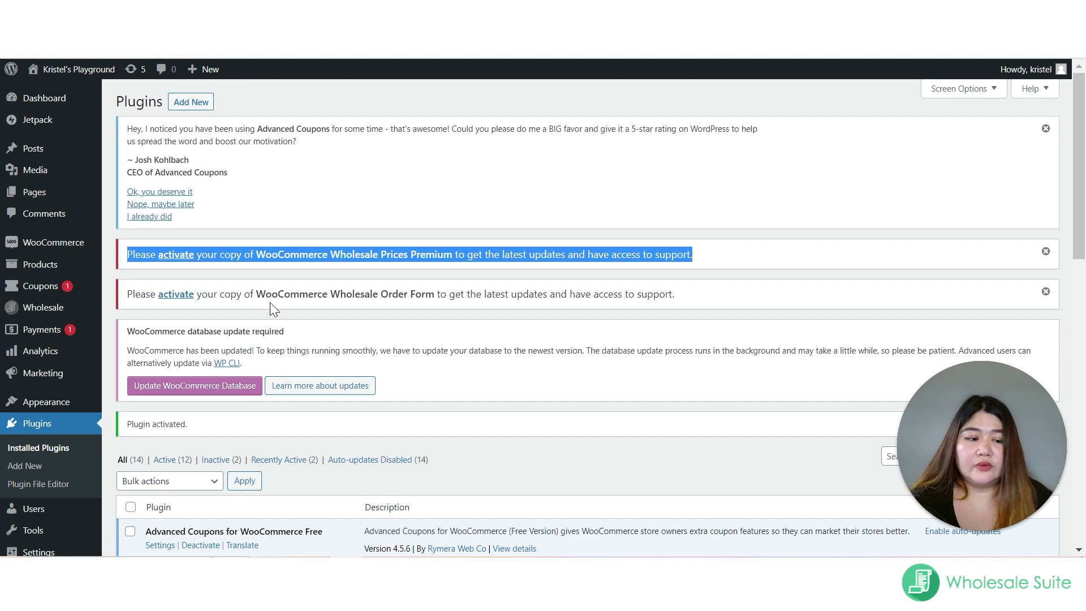
{"action": "scroll", "coordinate": [270, 302], "scroll_direction": "down", "scroll_amount": 1}
{"action": "scroll", "coordinate": [249, 237], "scroll_direction": "up", "scroll_amount": 1}
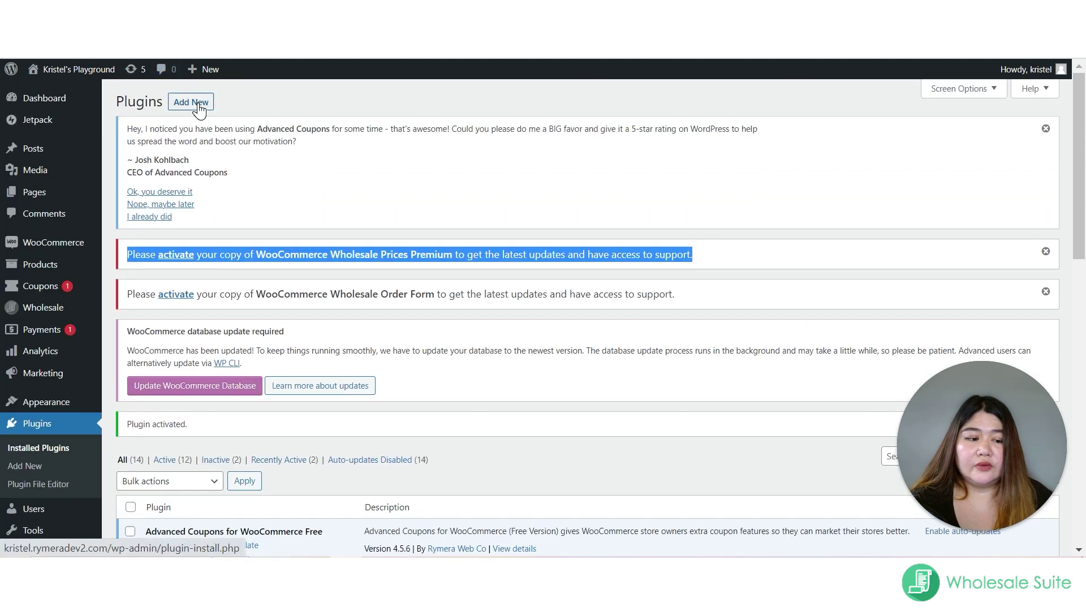
{"action": "left_click", "coordinate": [199, 105]}
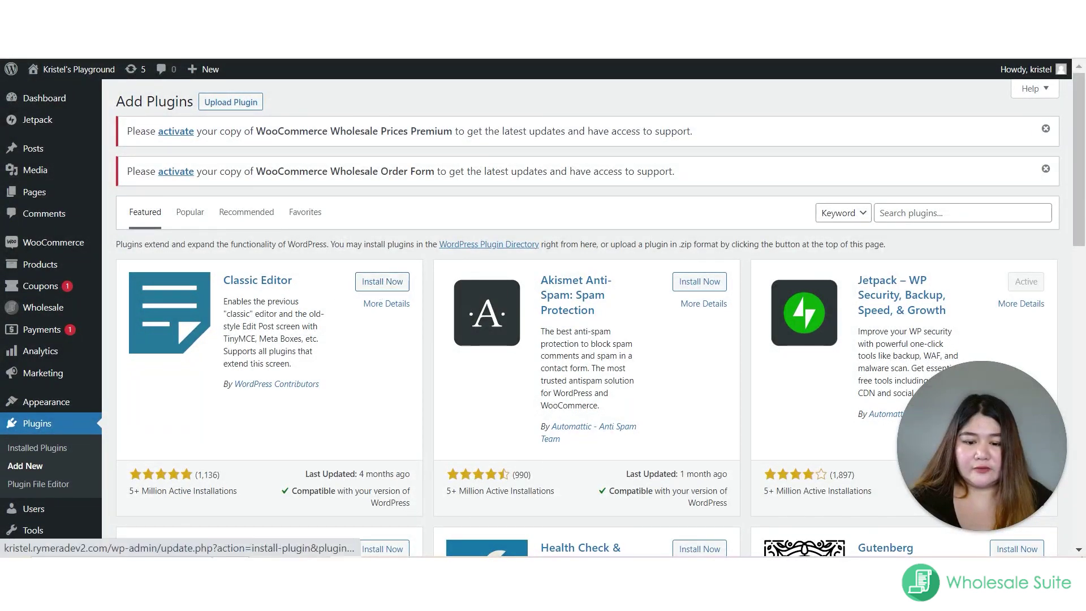
- Upload the wholesale lead capture zip, install and activate Wholesale Lead Capture 1.17.6
{"action": "left_click", "coordinate": [230, 102]}
{"action": "left_click", "coordinate": [499, 299]}
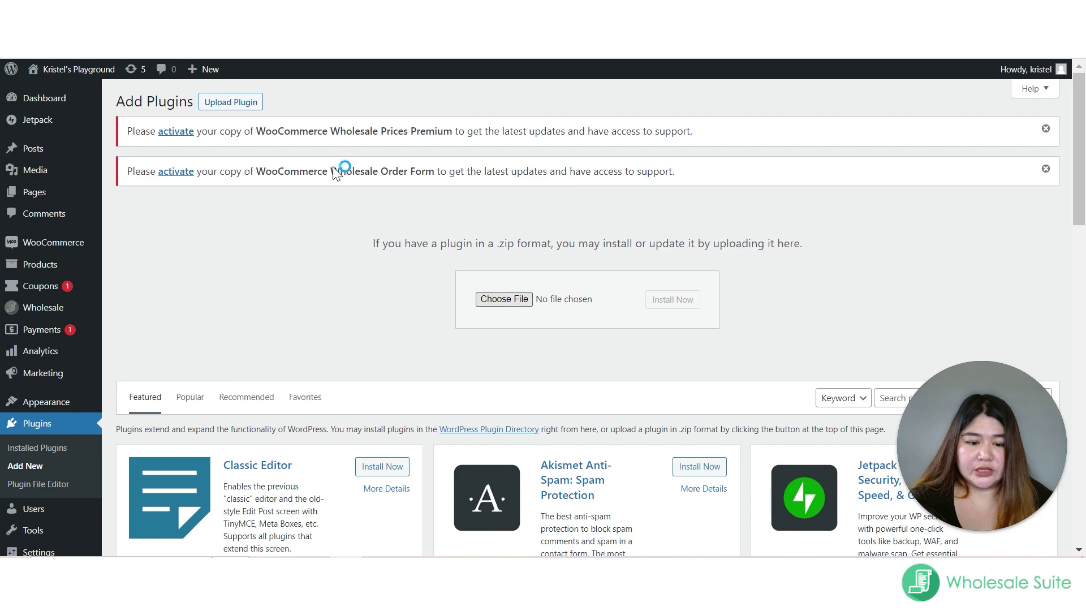
{"action": "double_click", "coordinate": [346, 154]}
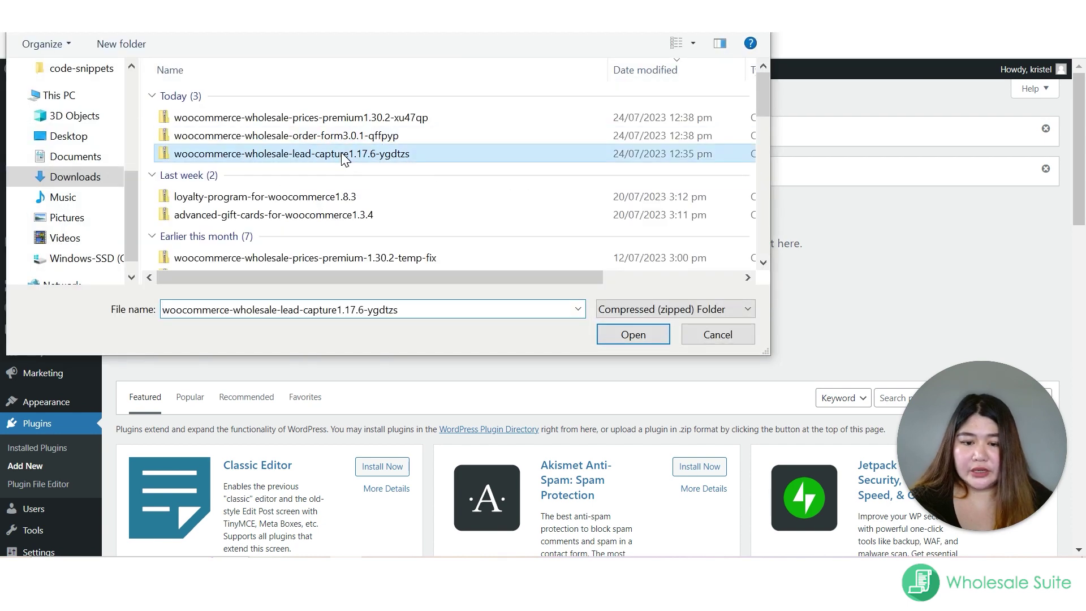
{"action": "left_click", "coordinate": [672, 299]}
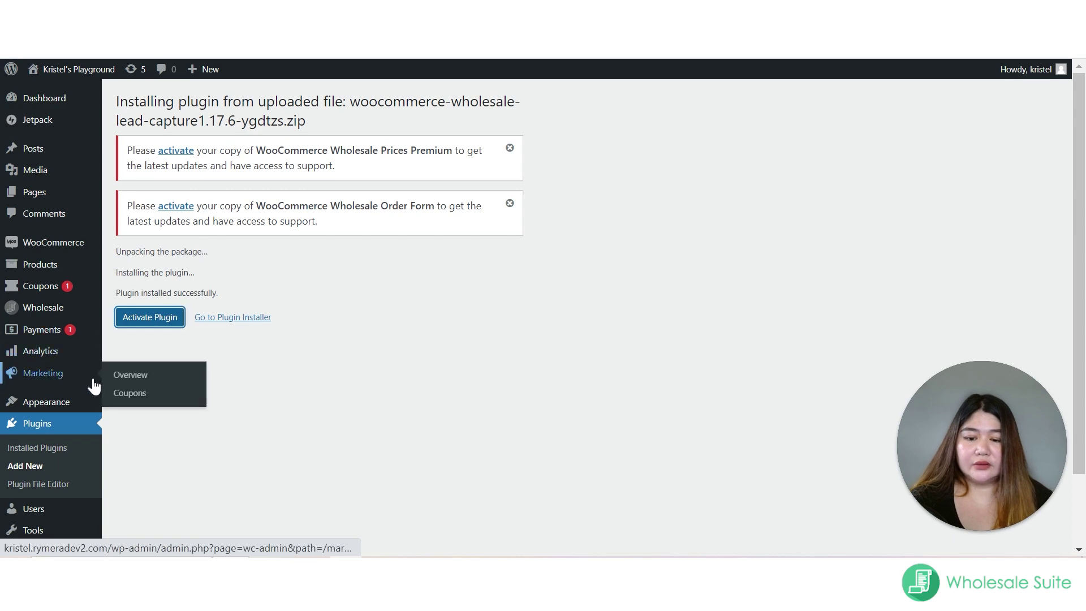
{"action": "left_click", "coordinate": [150, 317]}
{"action": "scroll", "coordinate": [276, 277], "scroll_direction": "down", "scroll_amount": 1}
{"action": "scroll", "coordinate": [280, 280], "scroll_direction": "down", "scroll_amount": 4}
{"action": "scroll", "coordinate": [284, 297], "scroll_direction": "down", "scroll_amount": 5}
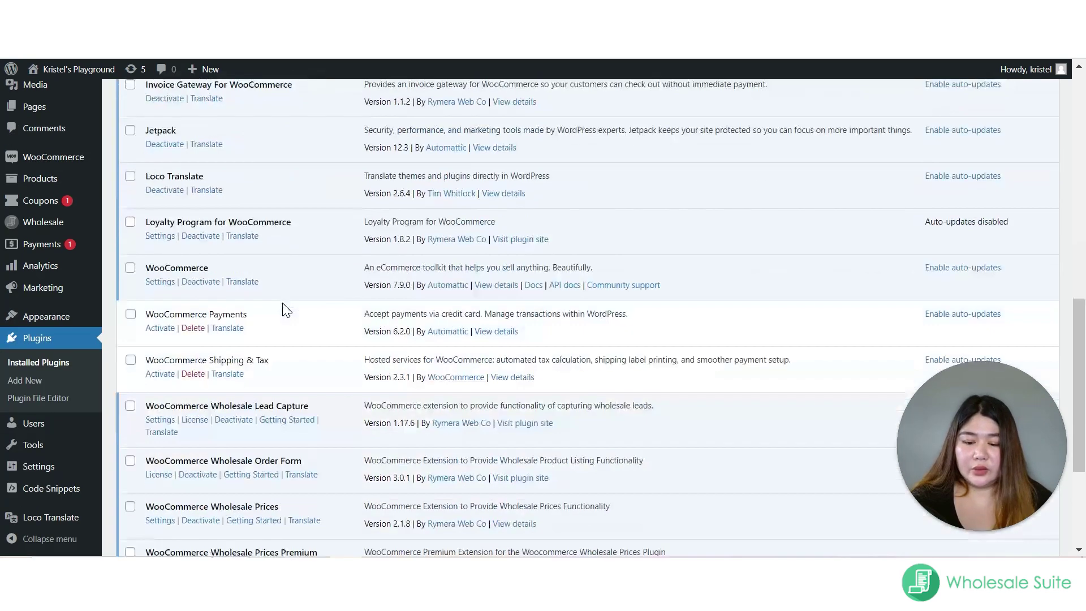
{"action": "scroll", "coordinate": [284, 311], "scroll_direction": "down", "scroll_amount": 4}
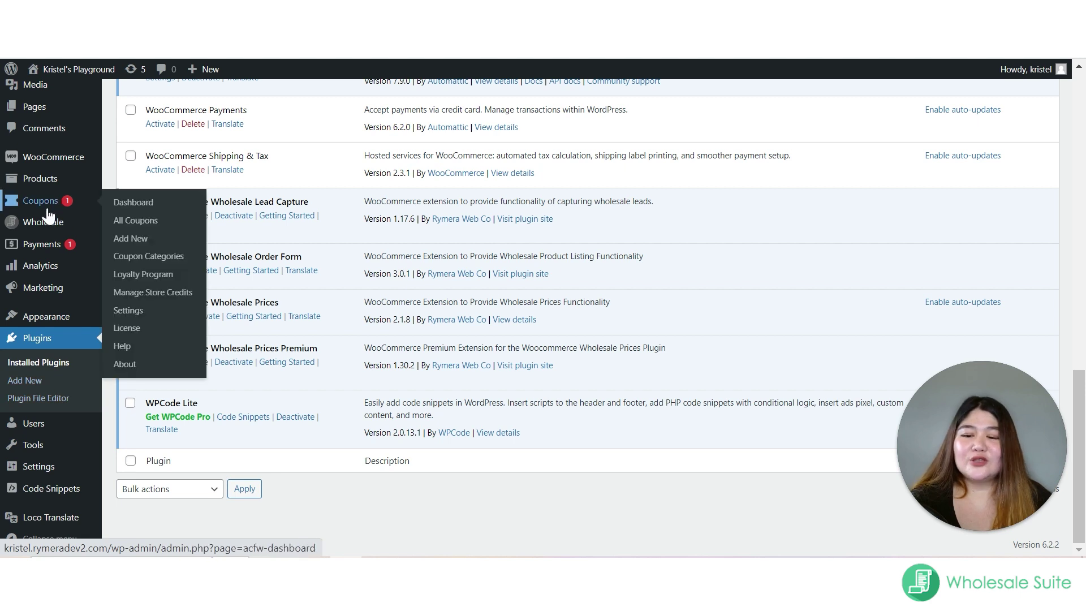
{"action": "mouse_move", "coordinate": [43, 222]}
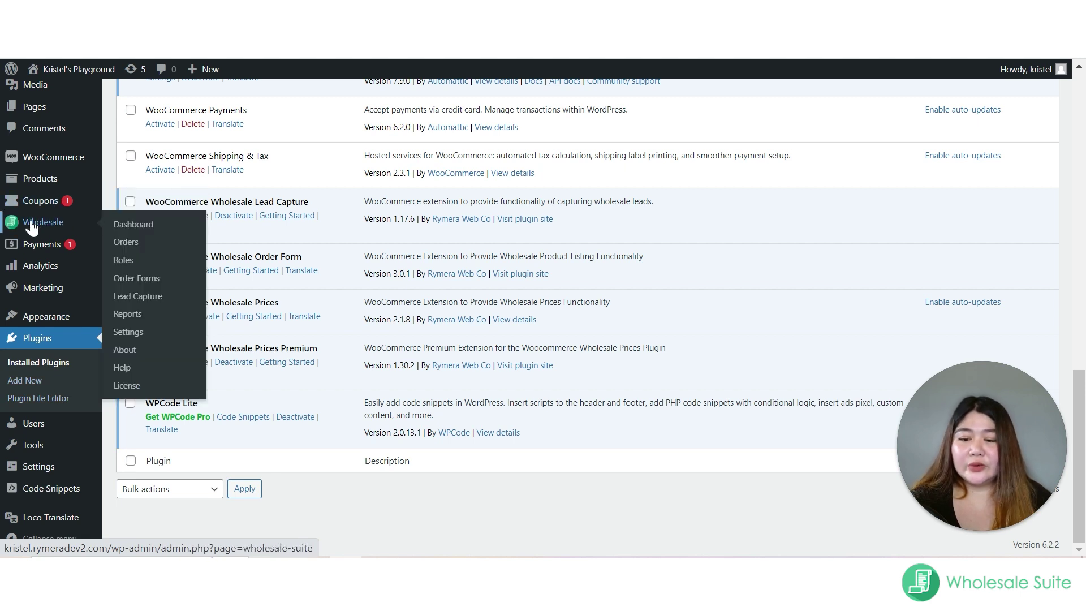
{"action": "left_click", "coordinate": [134, 386]}
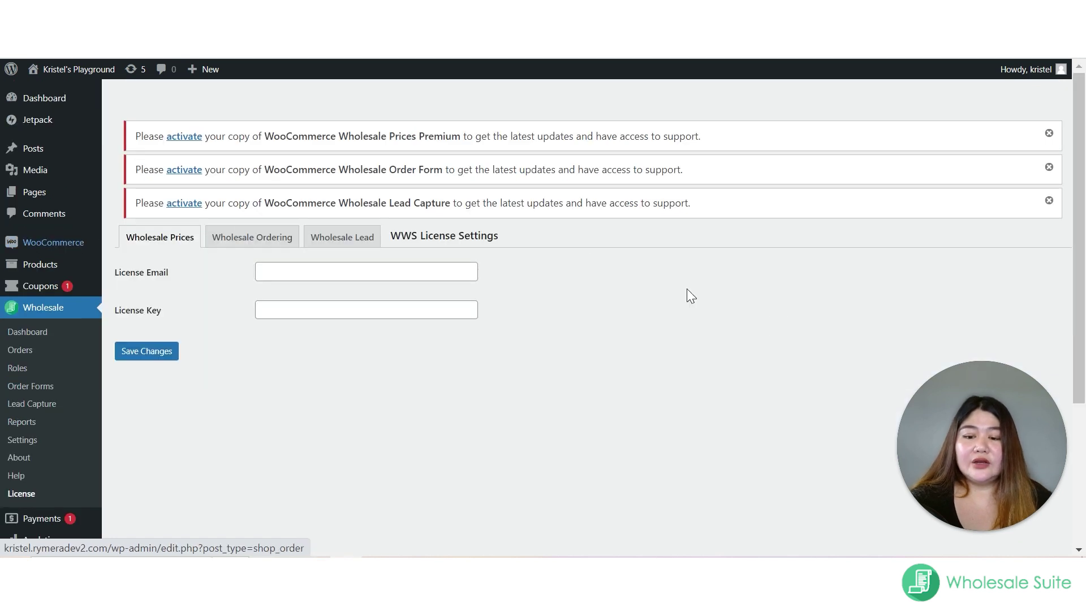
{"action": "left_click", "coordinate": [184, 137]}
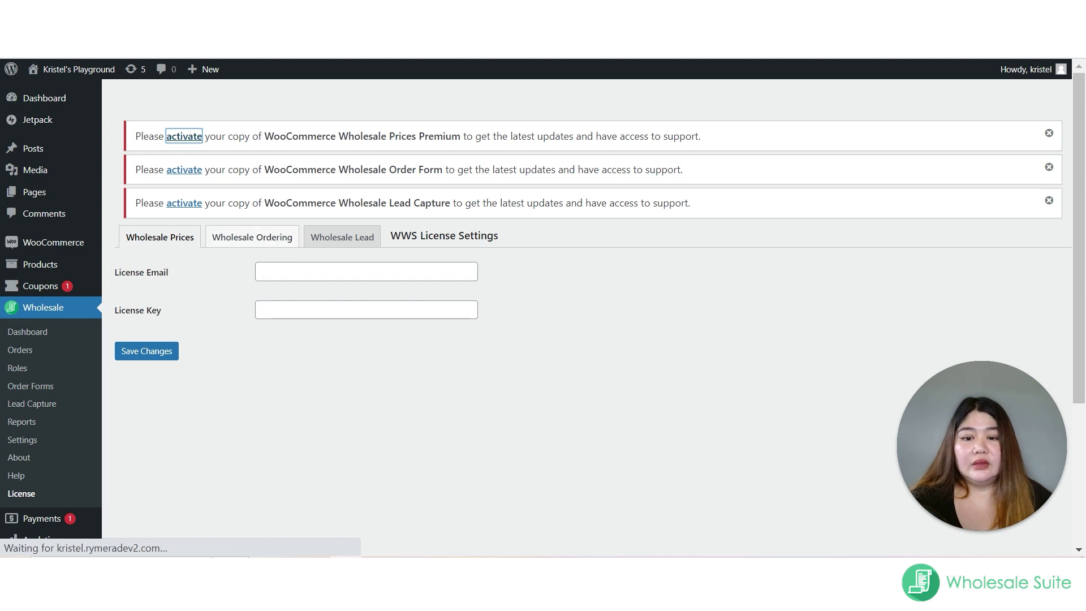
{"action": "left_click", "coordinate": [218, 199]}
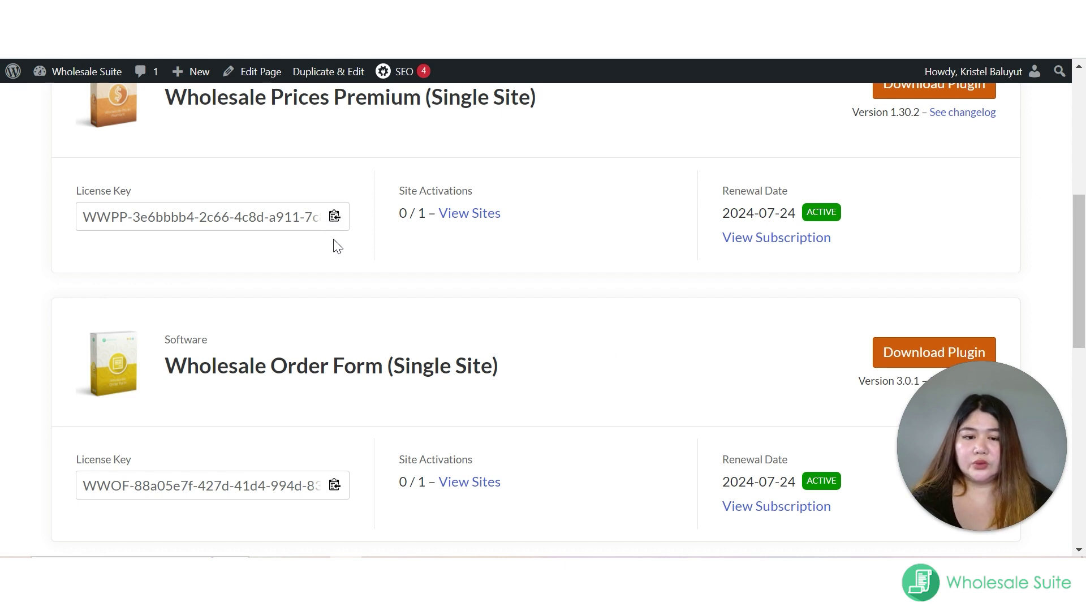
{"action": "left_click", "coordinate": [334, 217]}
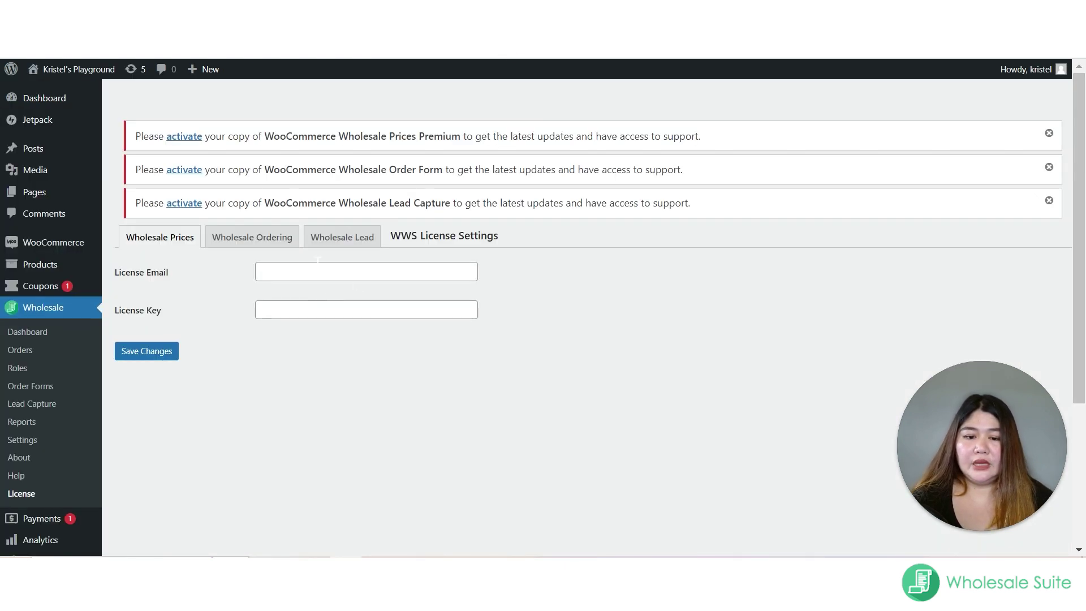
{"action": "left_click", "coordinate": [331, 309]}
{"action": "key", "text": "ctrl+v"}
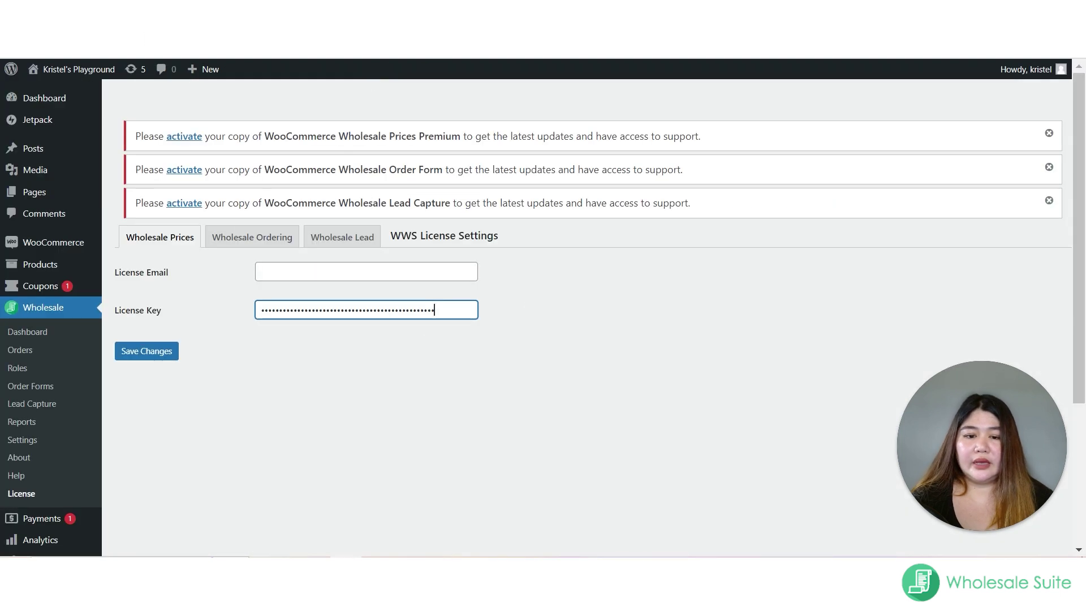
{"action": "key", "text": "shift+Tab"}
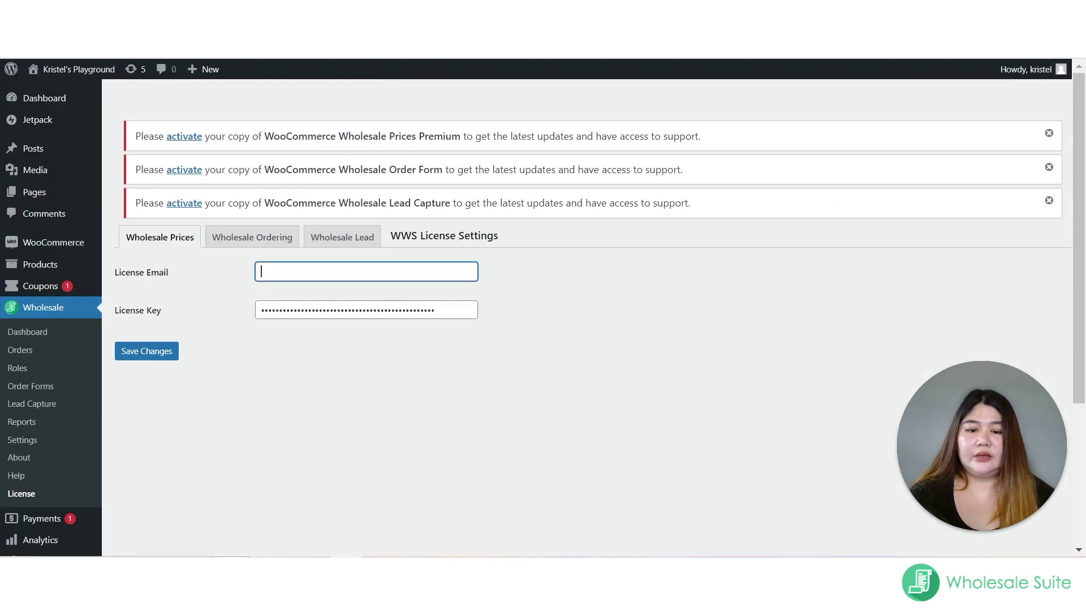
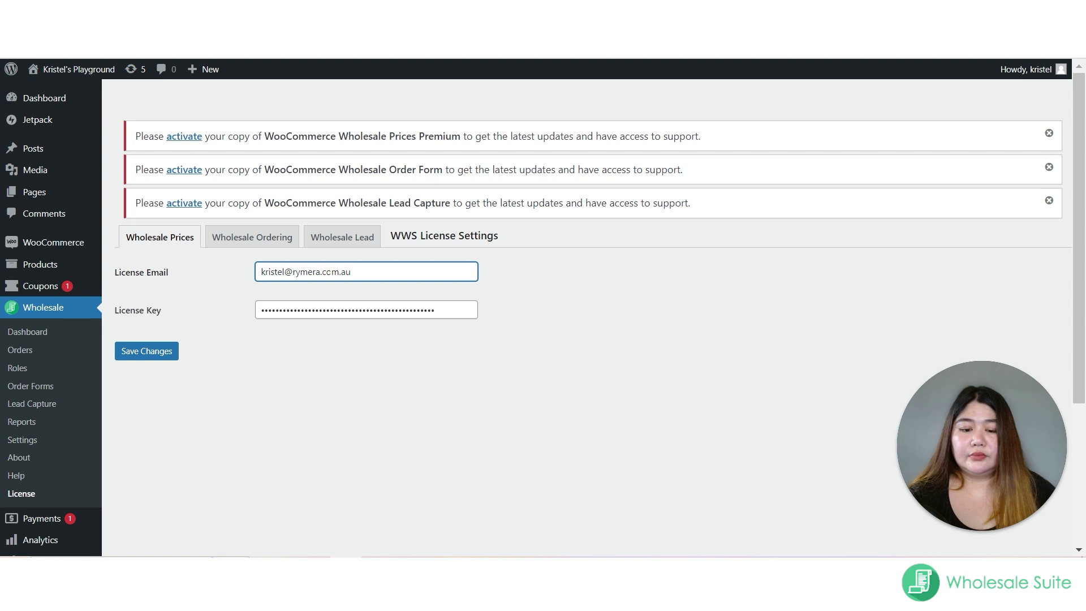
{"action": "left_click", "coordinate": [165, 356]}
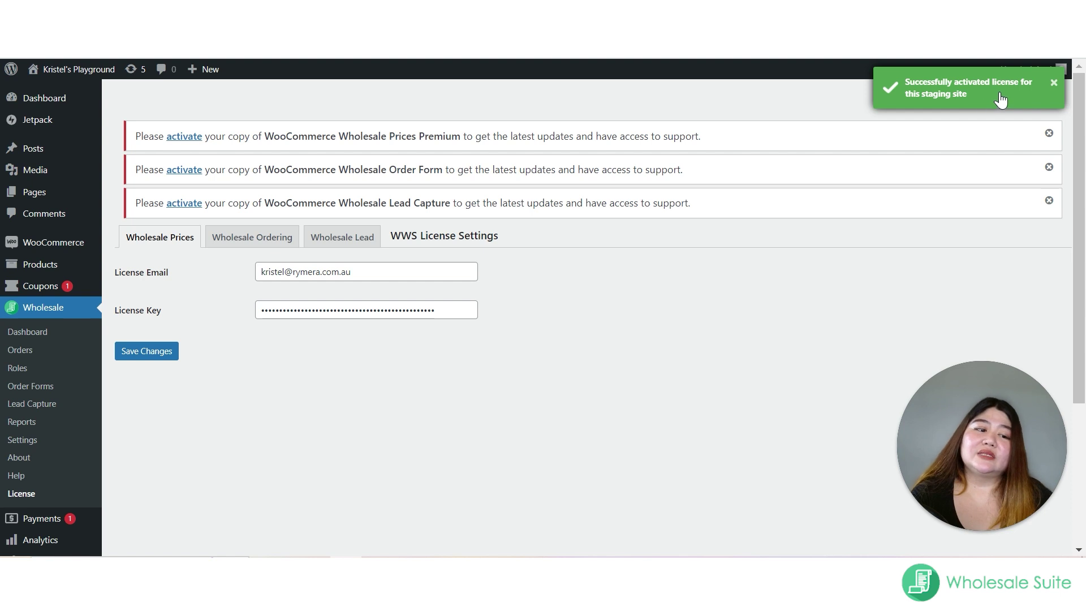
- On the Wholesale Ordering tab, paste the Order Form license key, enter the email and save
{"action": "left_click", "coordinate": [265, 242]}
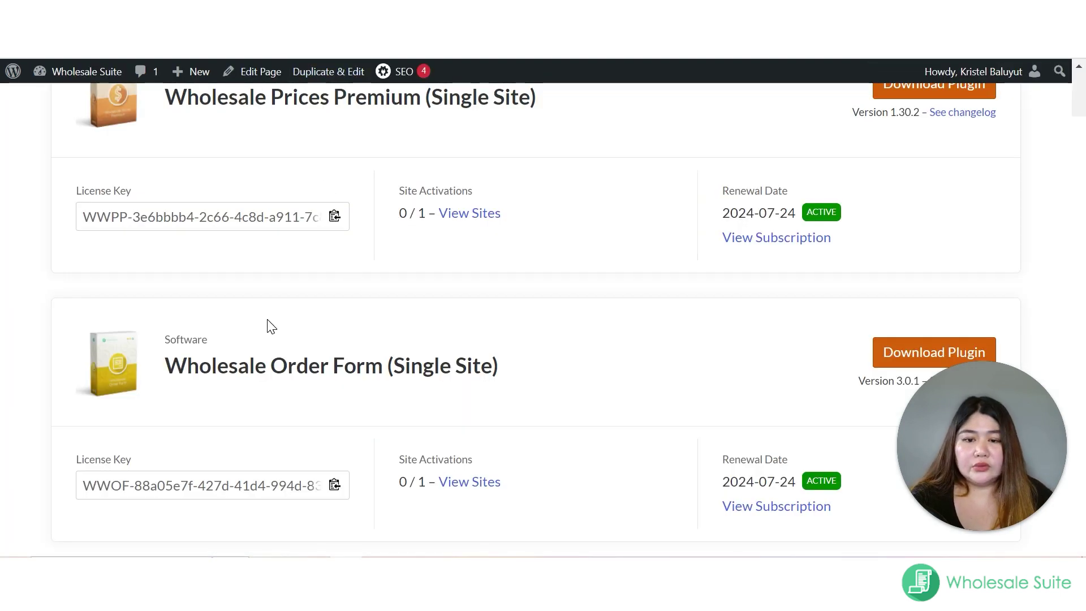
{"action": "scroll", "coordinate": [270, 326], "scroll_direction": "down", "scroll_amount": 1}
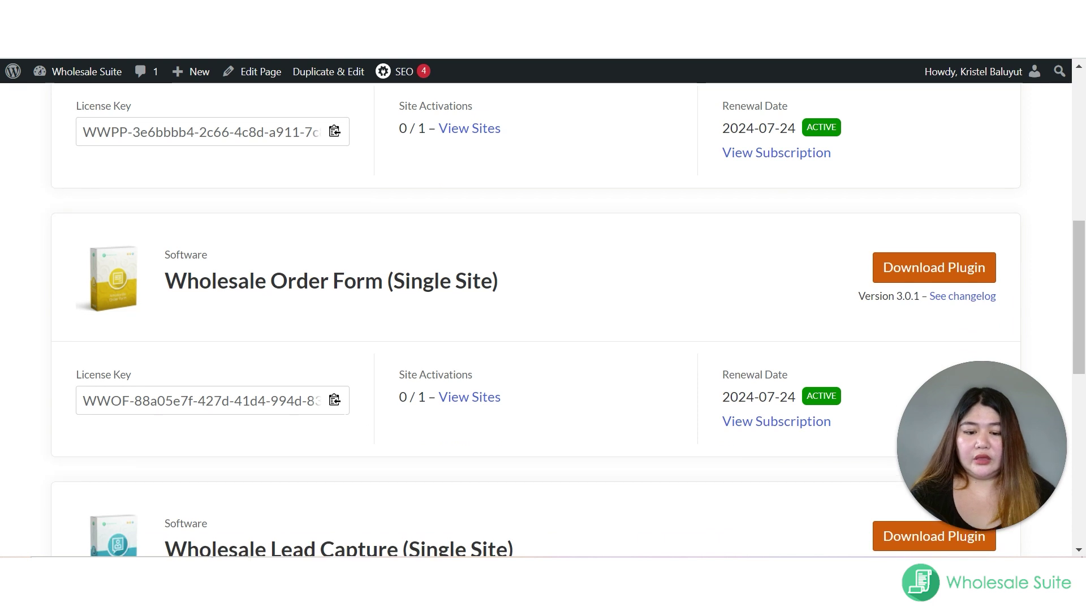
{"action": "left_click", "coordinate": [334, 400]}
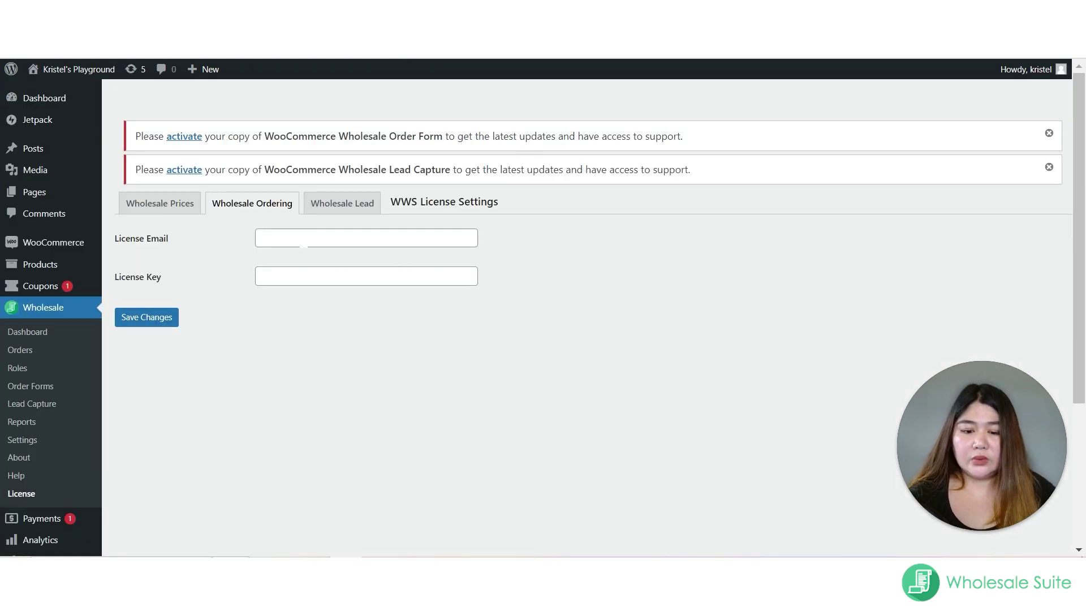
{"action": "left_click", "coordinate": [294, 276]}
{"action": "key", "text": "ctrl+v"}
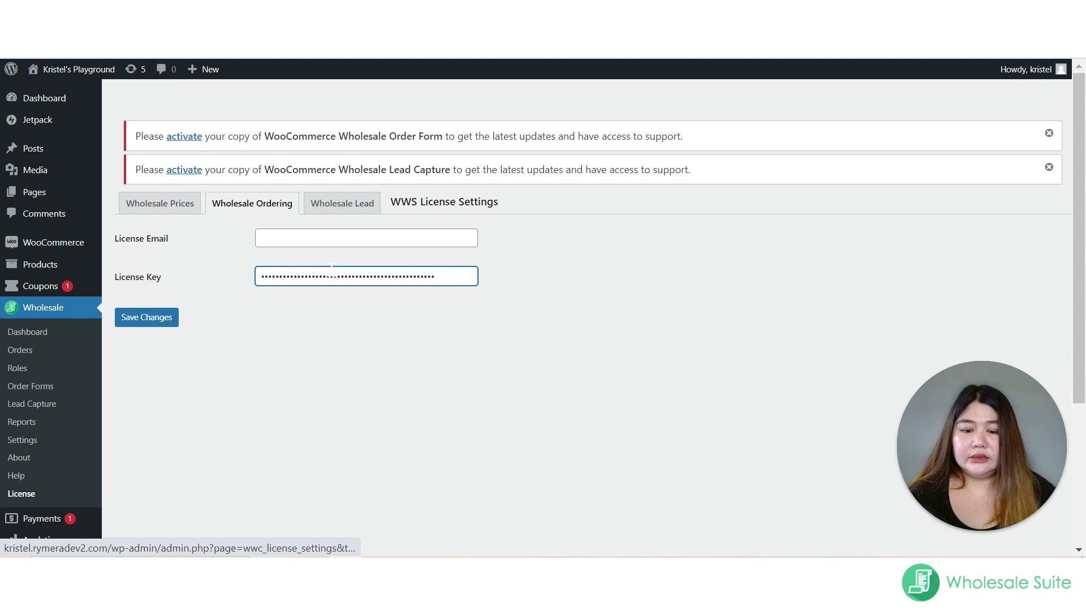
{"action": "left_click", "coordinate": [317, 240]}
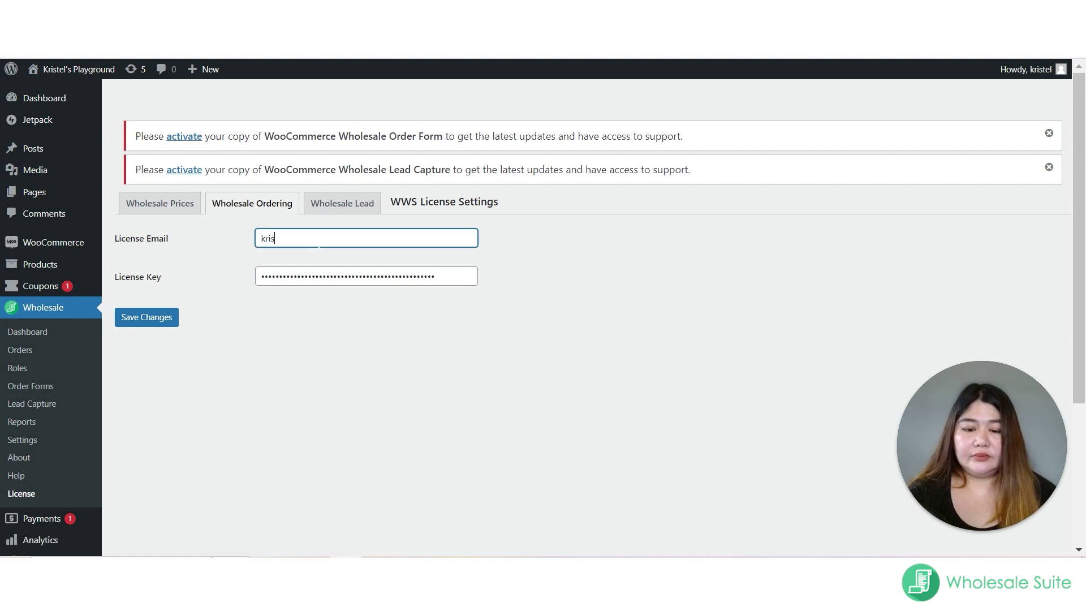
{"action": "type", "text": "rymera.com.au"}
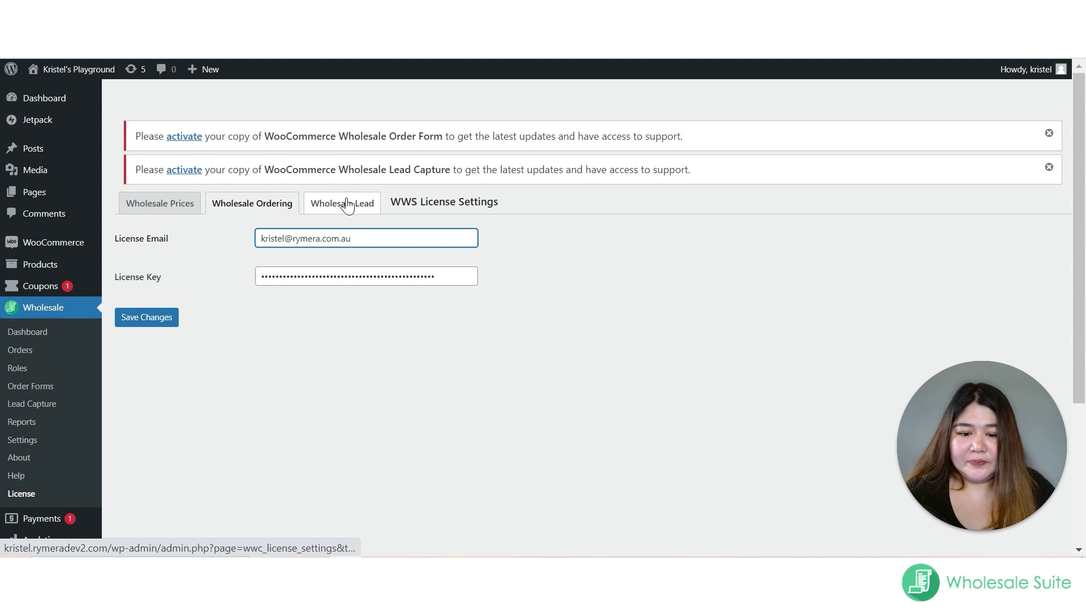
{"action": "left_click", "coordinate": [147, 318]}
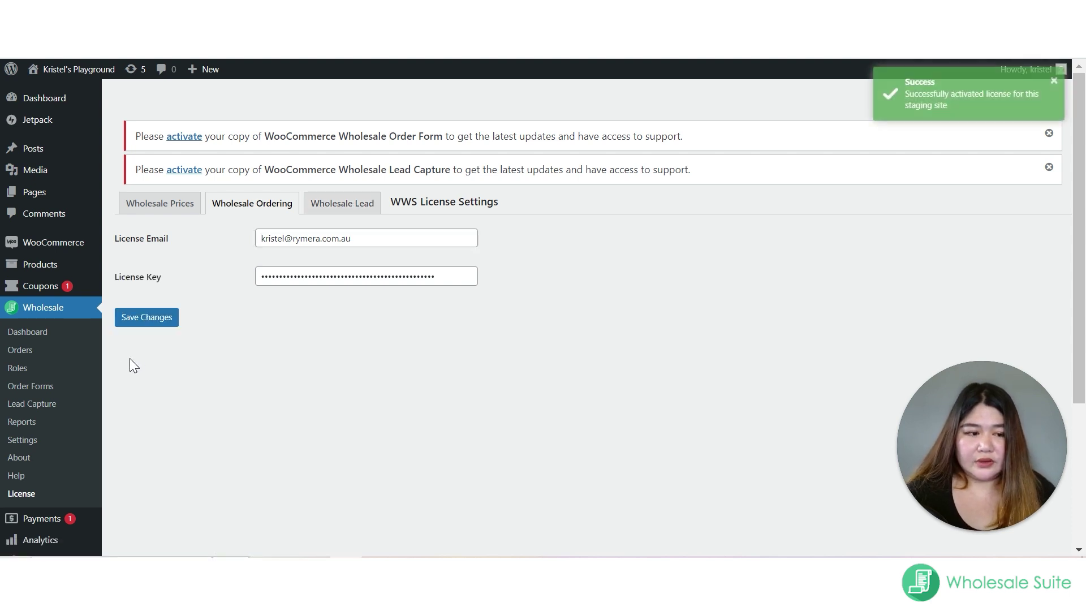
{"action": "left_click", "coordinate": [328, 205]}
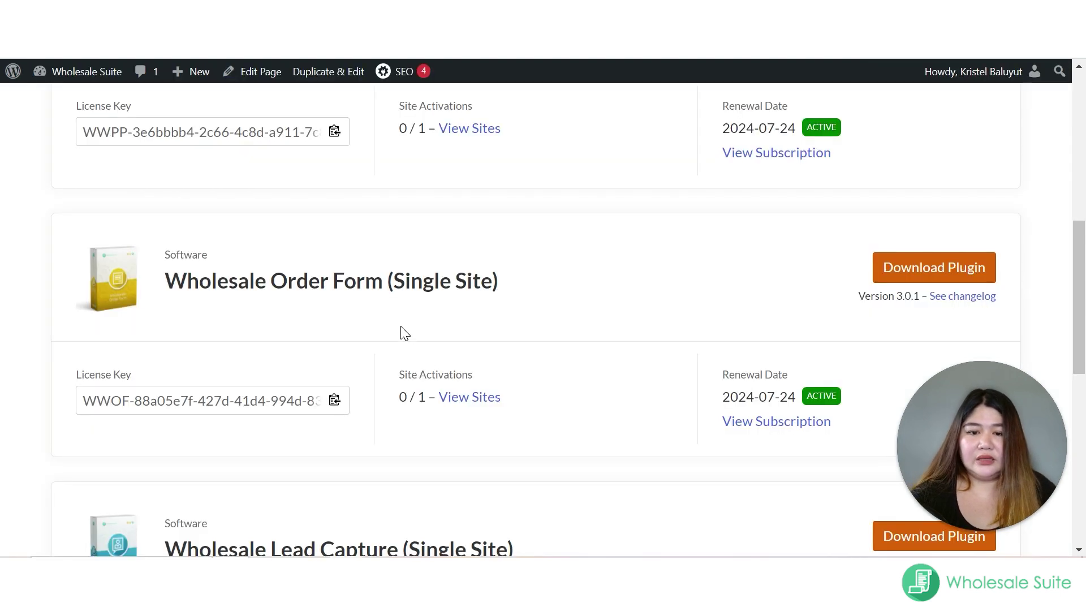
{"action": "scroll", "coordinate": [404, 333], "scroll_direction": "down", "scroll_amount": 3}
{"action": "scroll", "coordinate": [381, 342], "scroll_direction": "down", "scroll_amount": 2}
{"action": "left_click", "coordinate": [335, 358]}
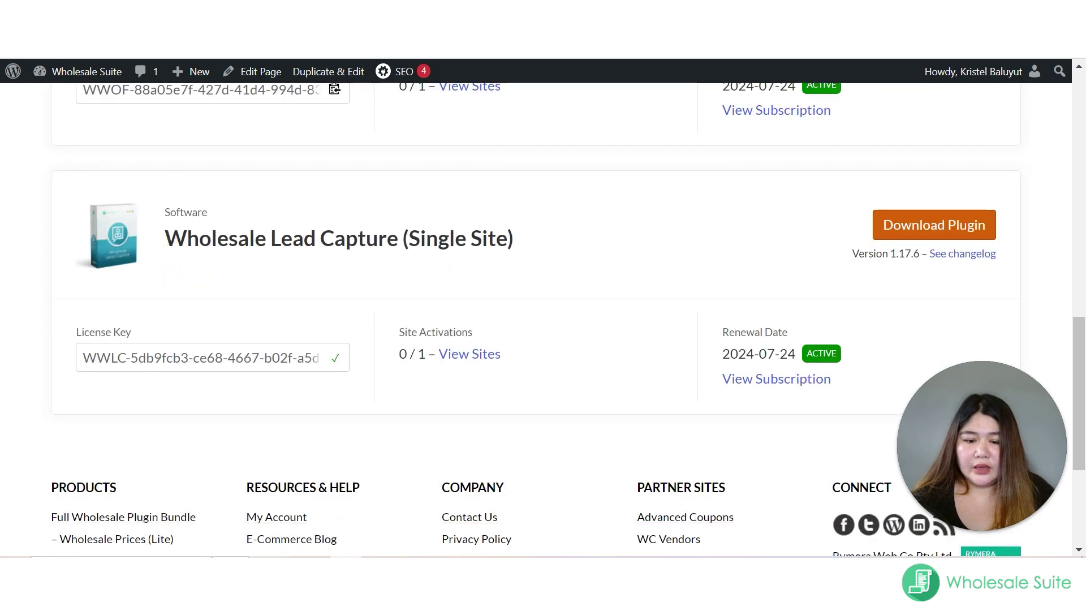
{"action": "left_click", "coordinate": [373, 242]}
{"action": "key", "text": "ctrl+v"}
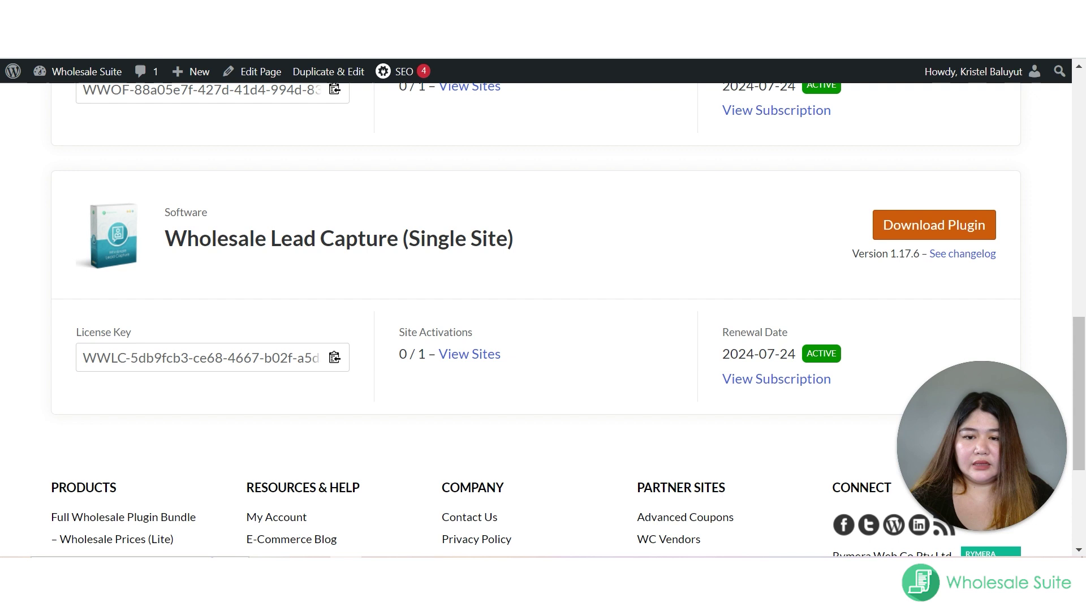
{"action": "key", "text": "shift+Tab"}
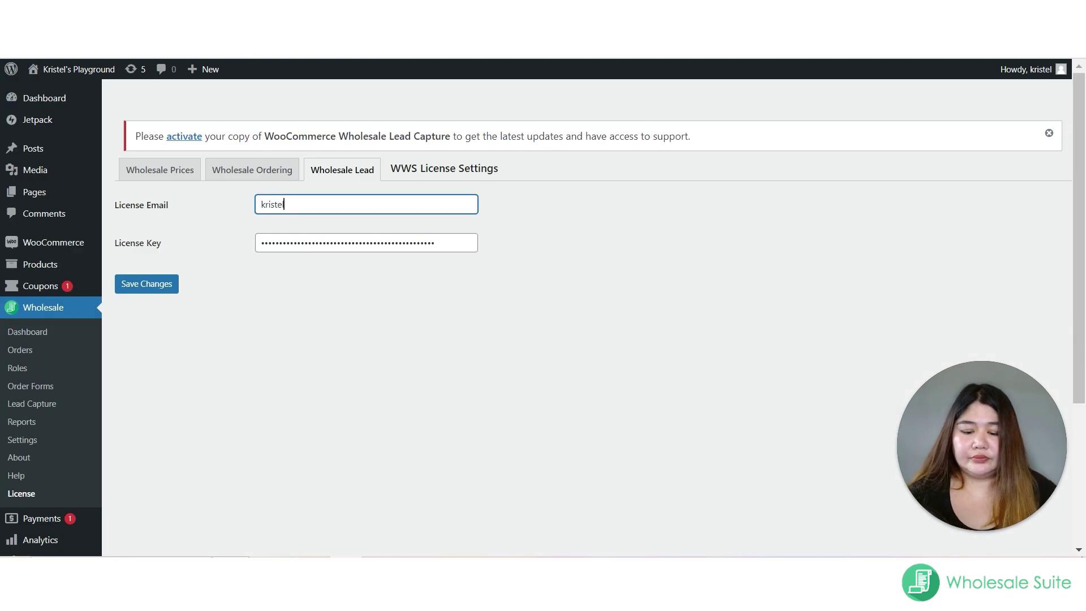
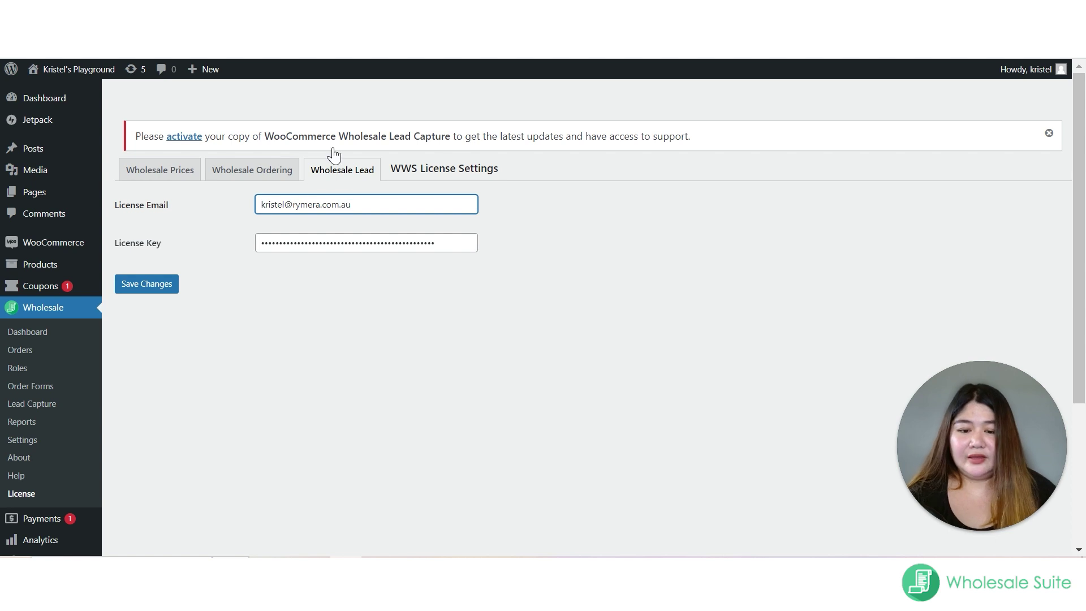
{"action": "left_click", "coordinate": [143, 286]}
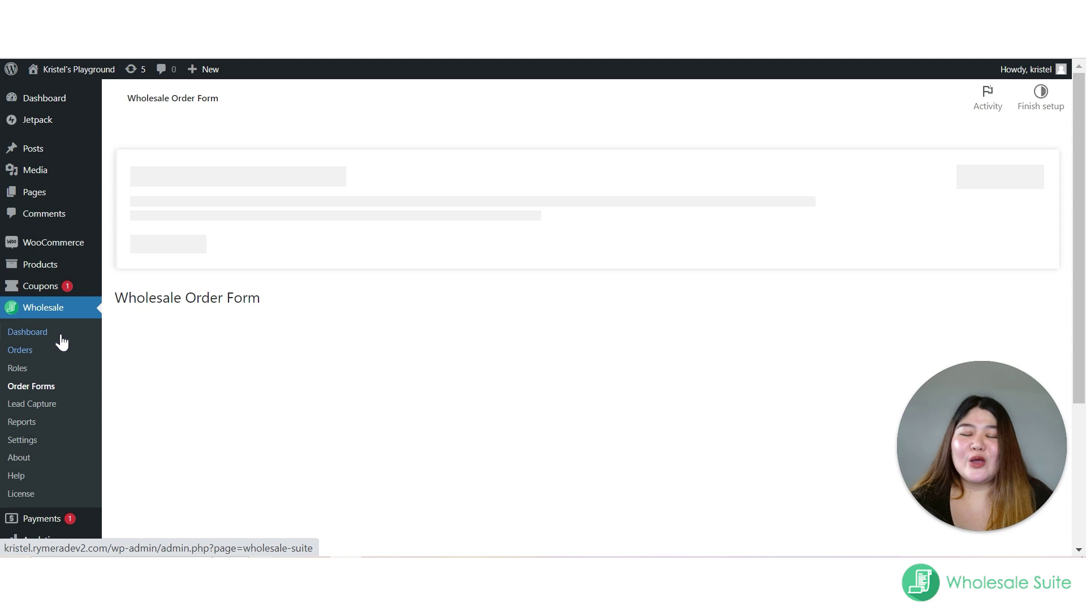
- Scroll down the Wholesale Order Form page while it finishes loading
{"action": "scroll", "coordinate": [62, 341], "scroll_direction": "down", "scroll_amount": 2}
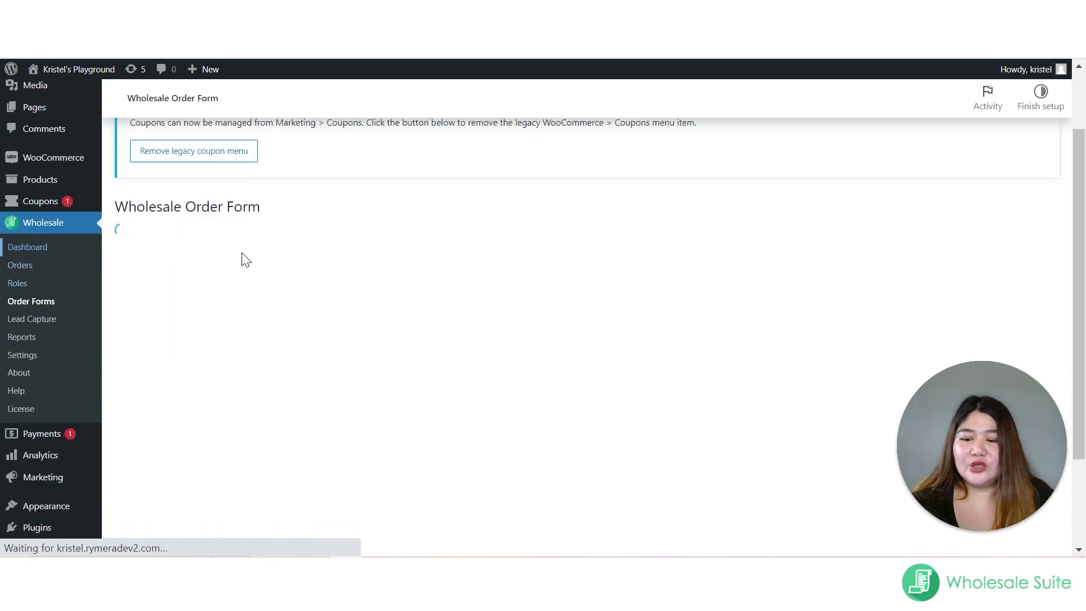